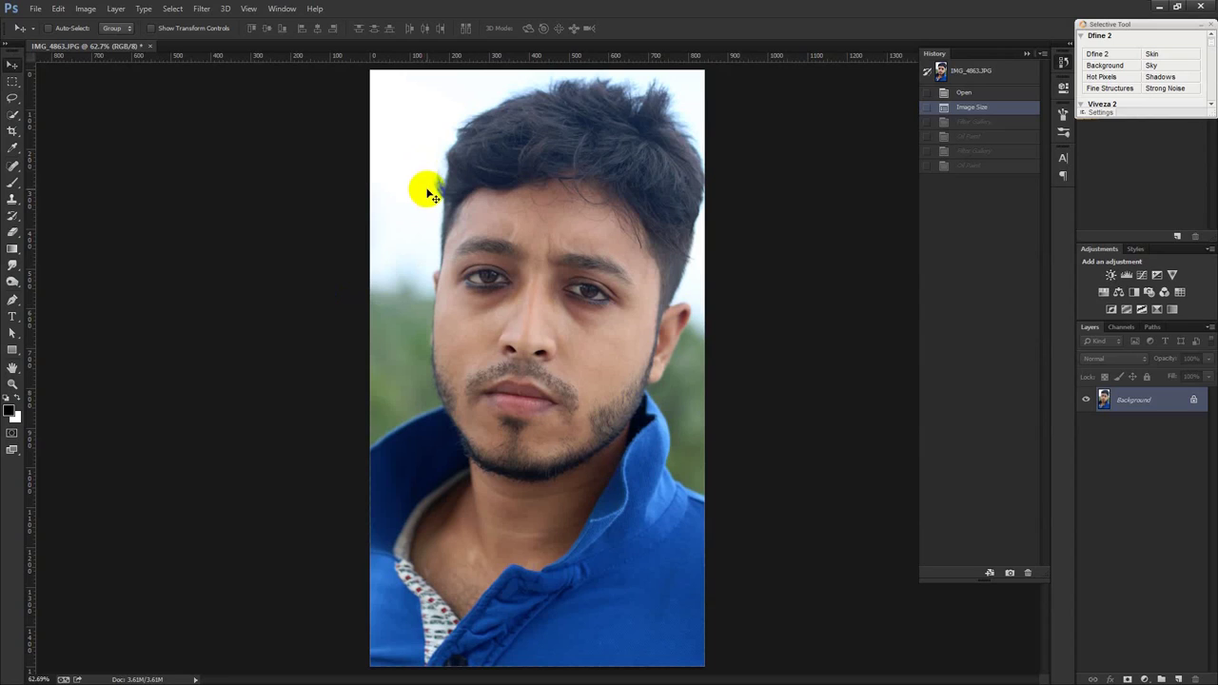
- Return the resized IMG_4863.JPG to its Image Size history state and show the Filter menu
left_click(177, 111)
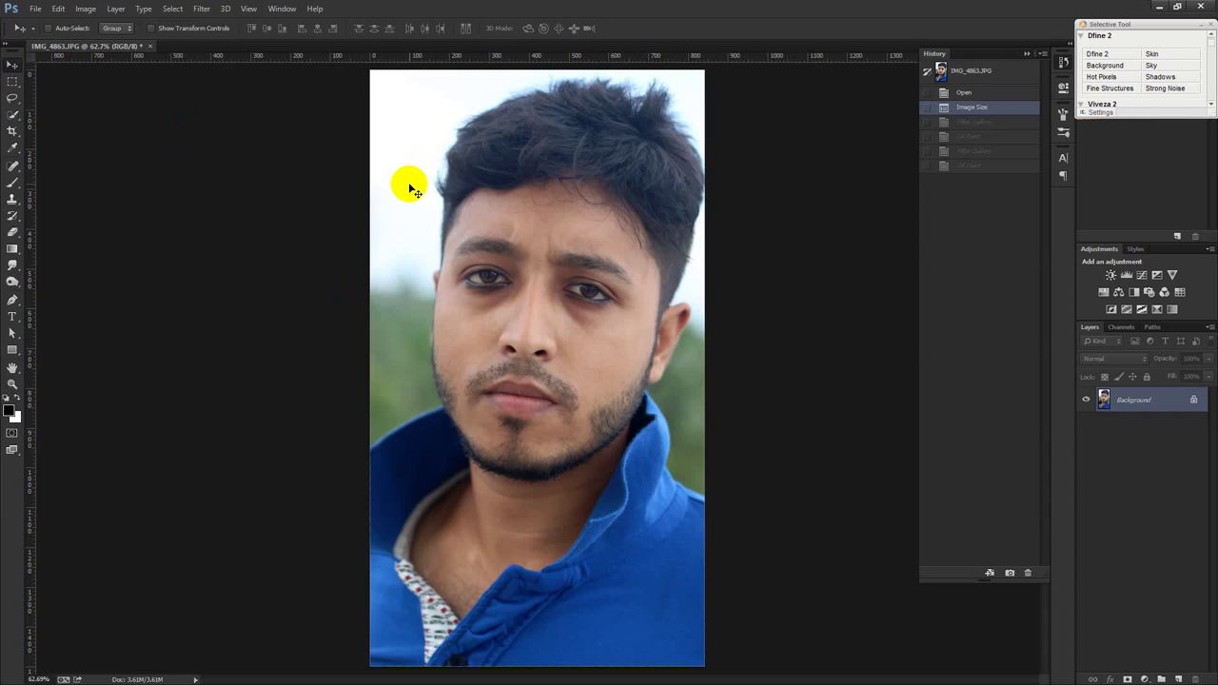
left_click(489, 283)
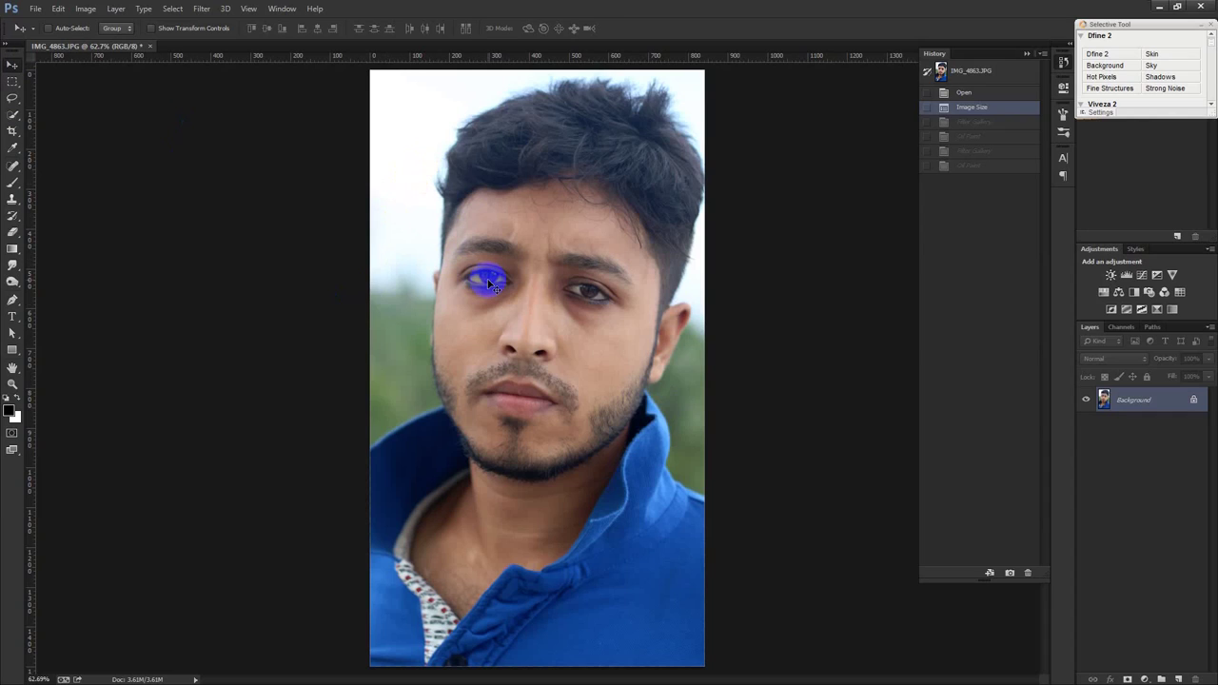
left_click_drag(493, 279, 550, 299)
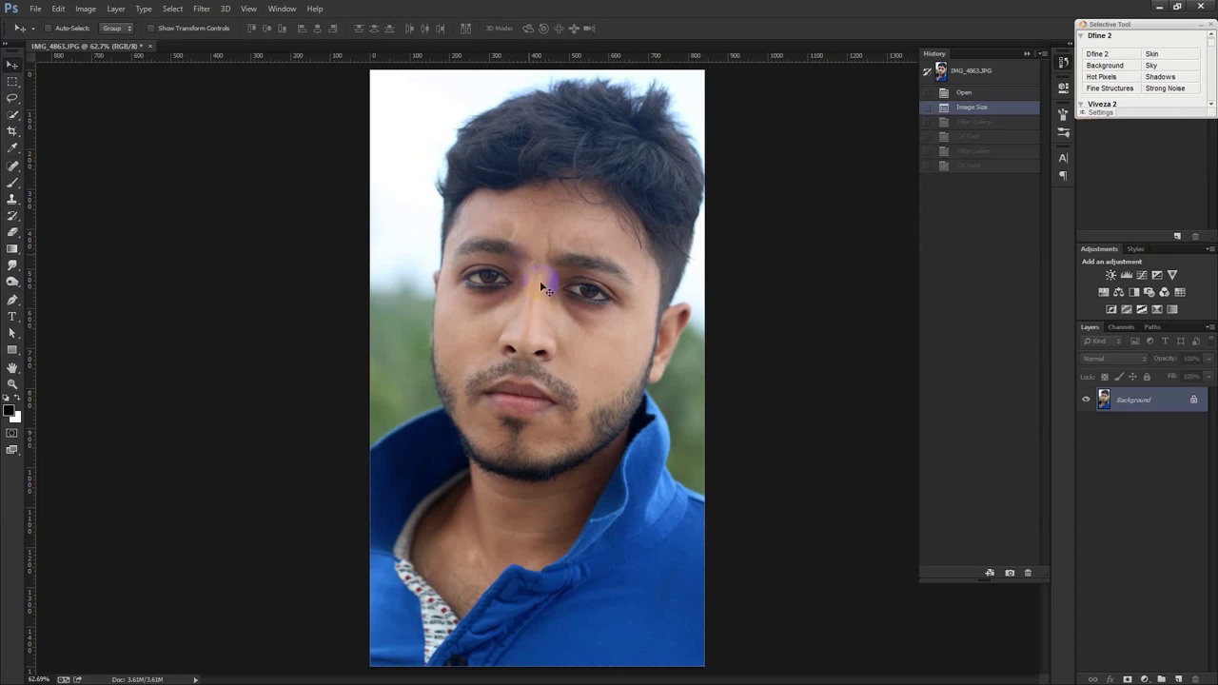
left_click_drag(583, 289, 580, 307)
left_click_drag(571, 274, 562, 272)
left_click(201, 8)
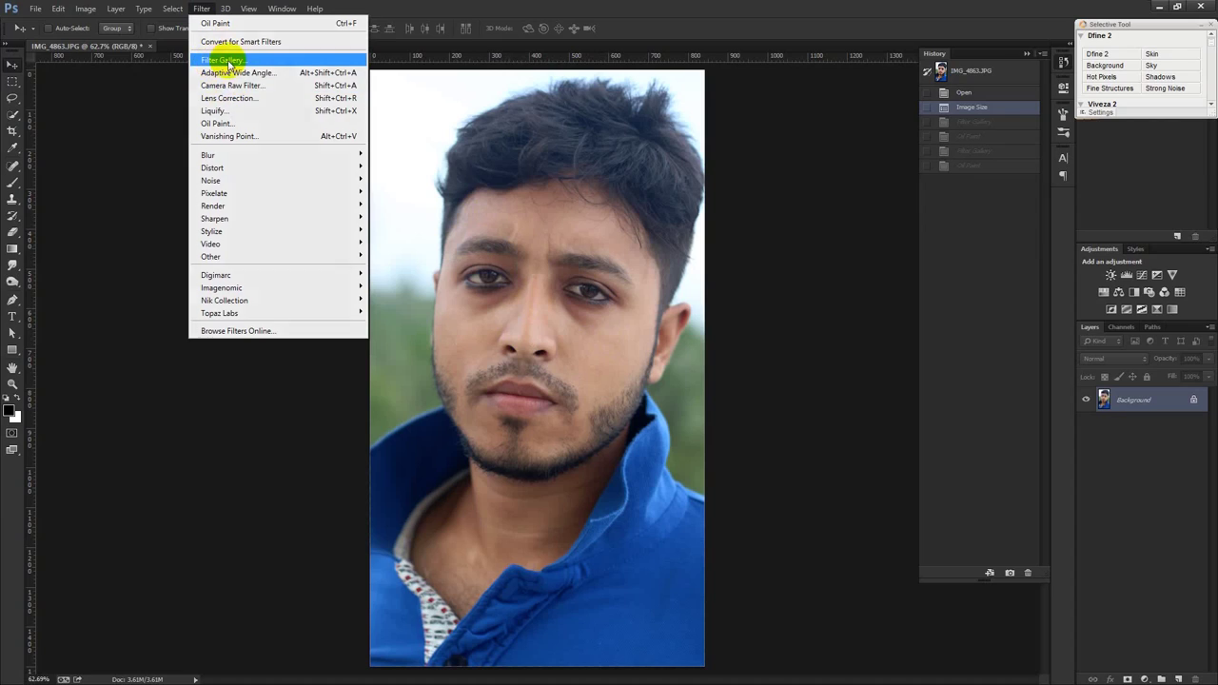
- Open the Filter Gallery with the whole photo in view and select Artistic > Poster Edges
left_click(211, 61)
left_click_drag(533, 381, 535, 291)
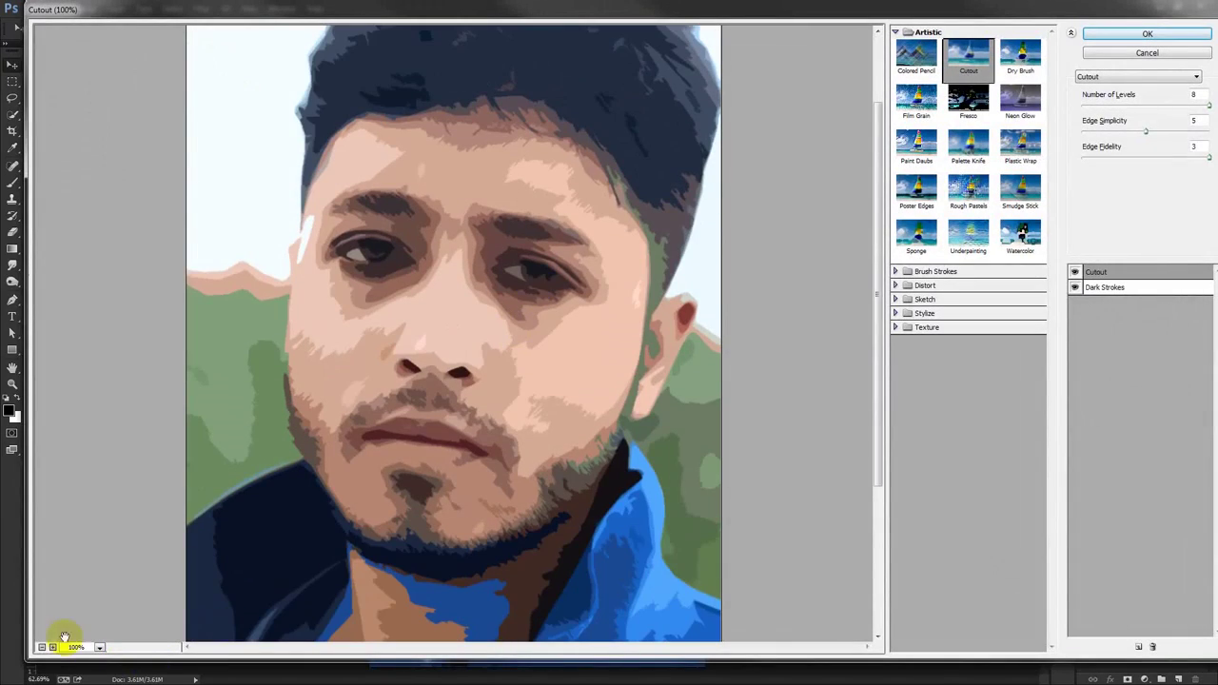
left_click(40, 647)
left_click(41, 647)
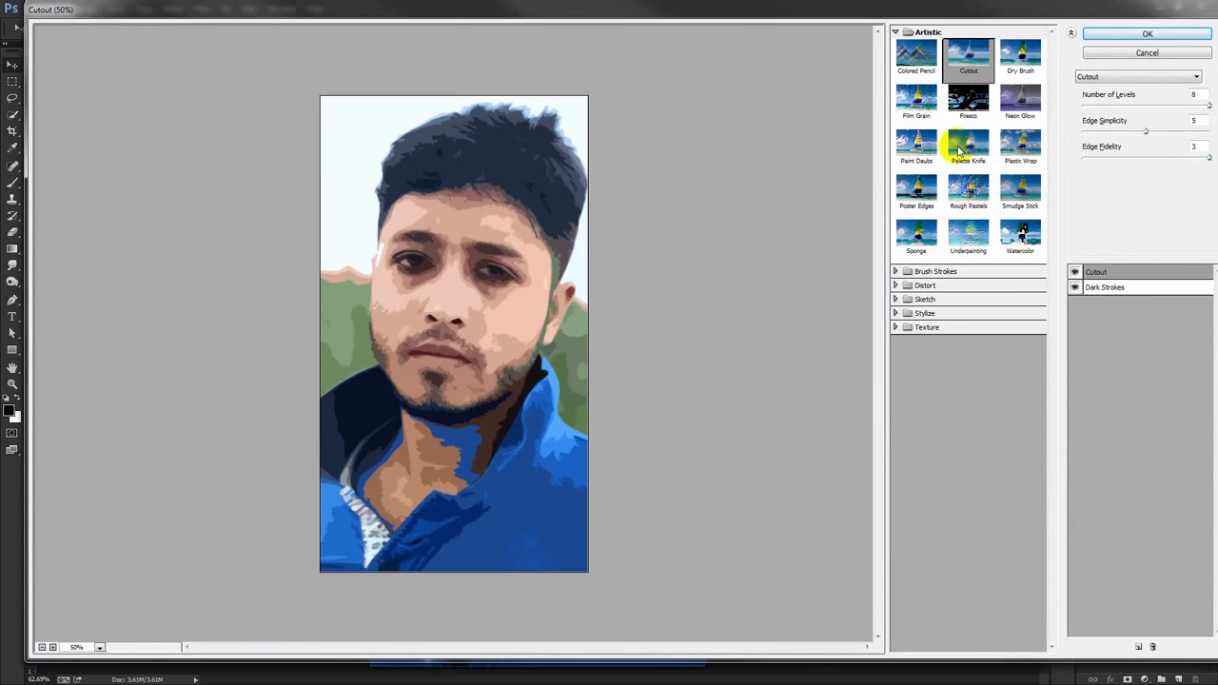
left_click(926, 210)
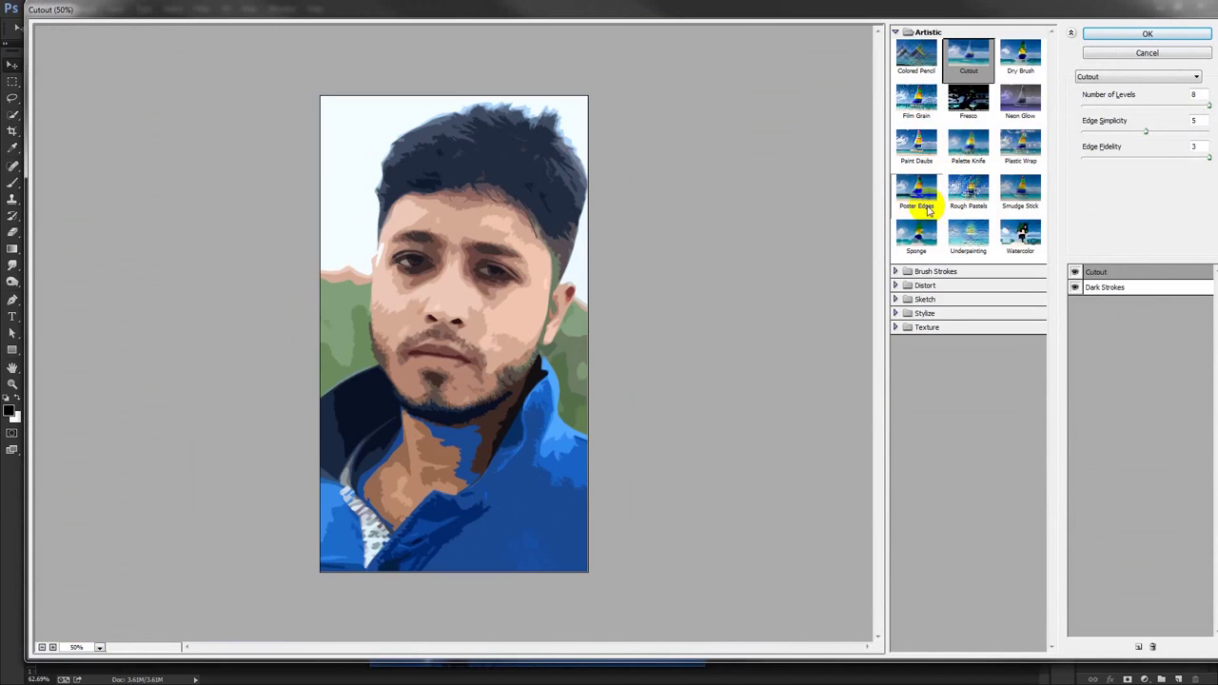
- Set Edge Thickness 7, Edge Intensity 1, Posterization 3, remove Dark Strokes, and apply
left_click_drag(1172, 104, 1159, 105)
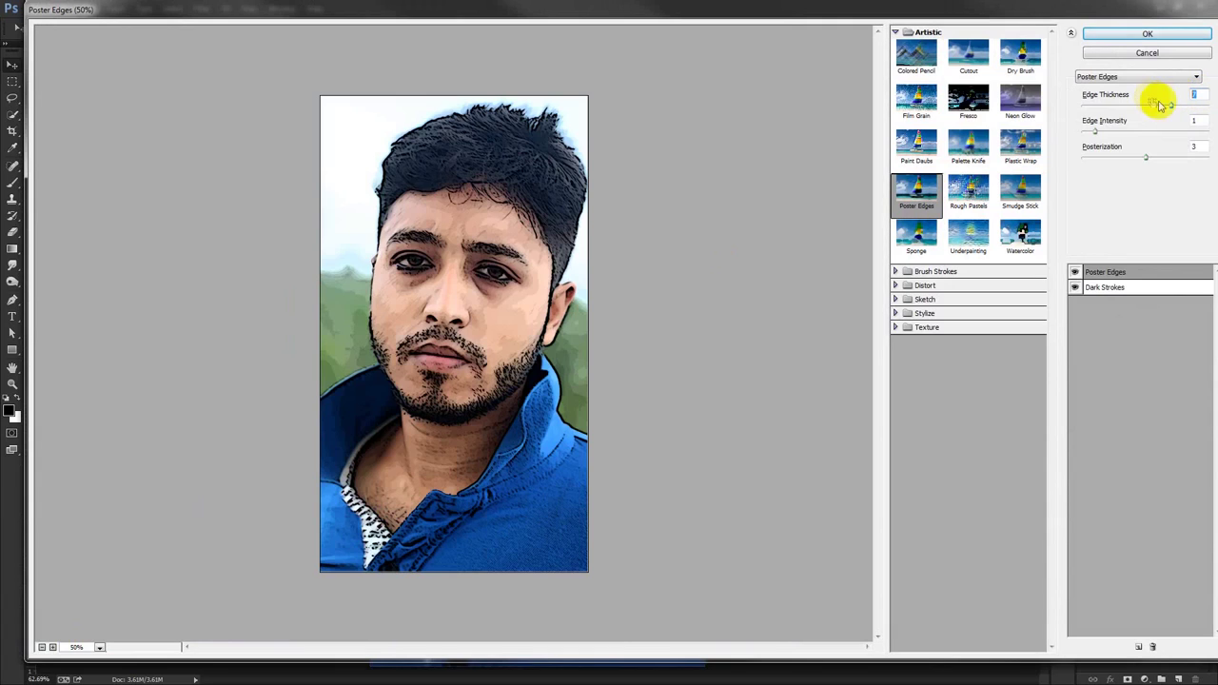
left_click(1194, 120)
left_click(1199, 146)
left_click(1123, 236)
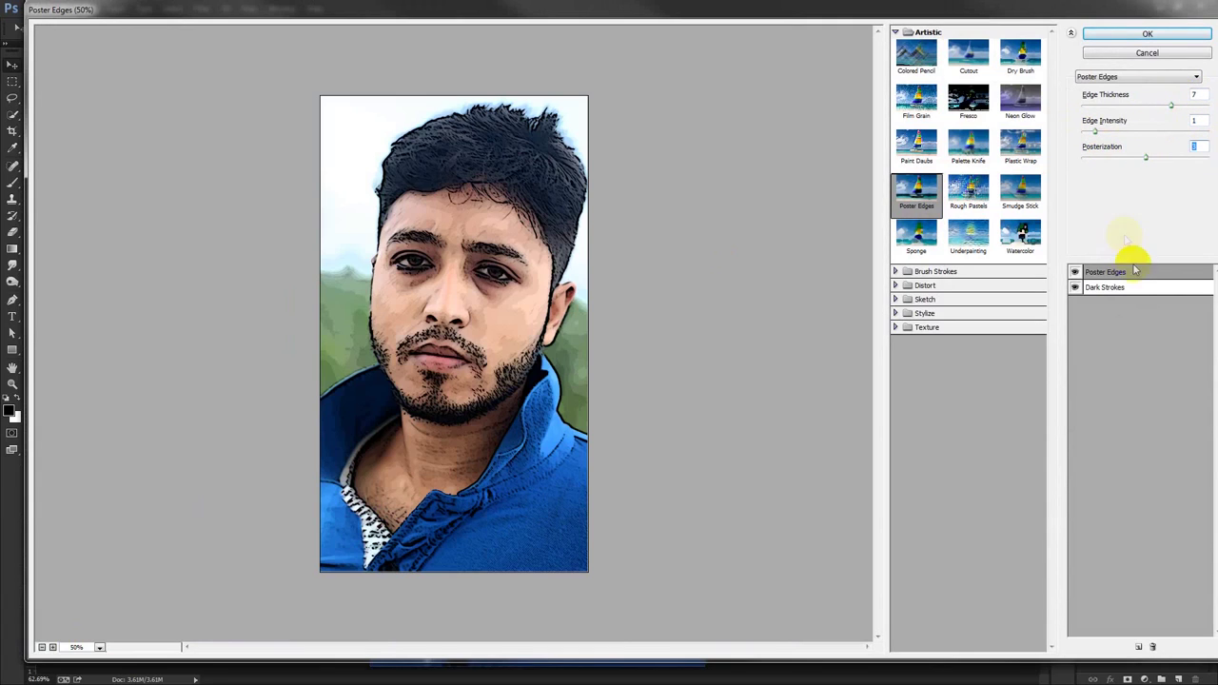
left_click(1075, 287)
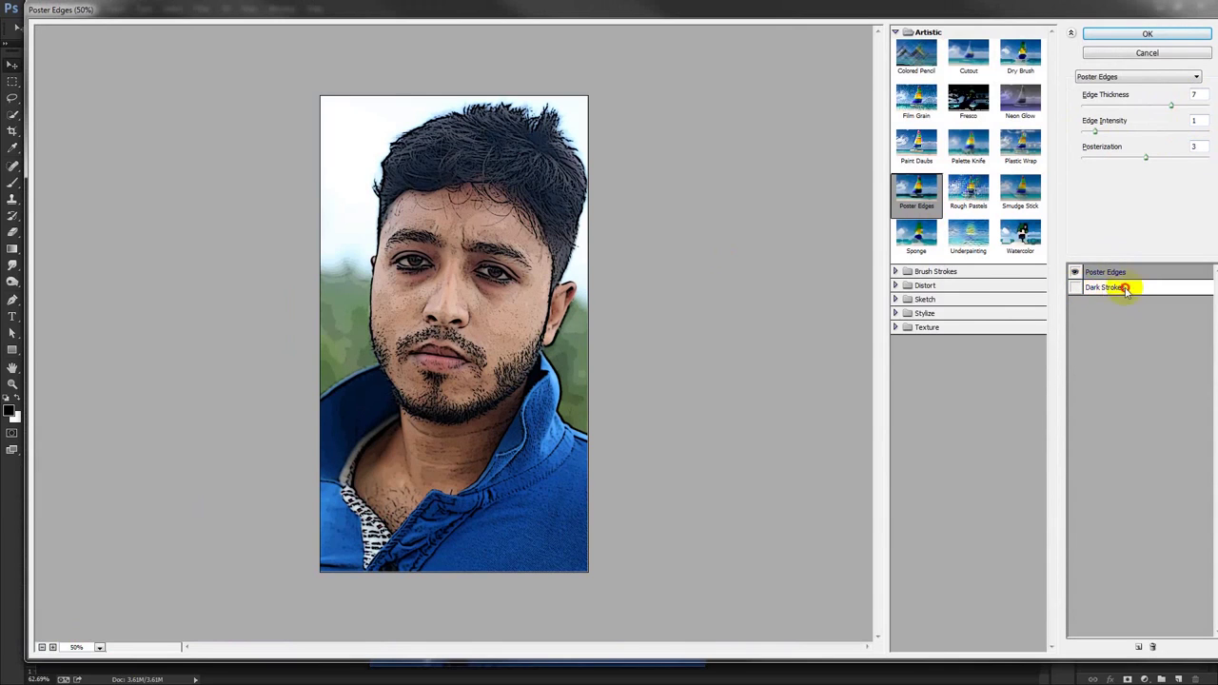
left_click(1118, 287)
left_click(1153, 648)
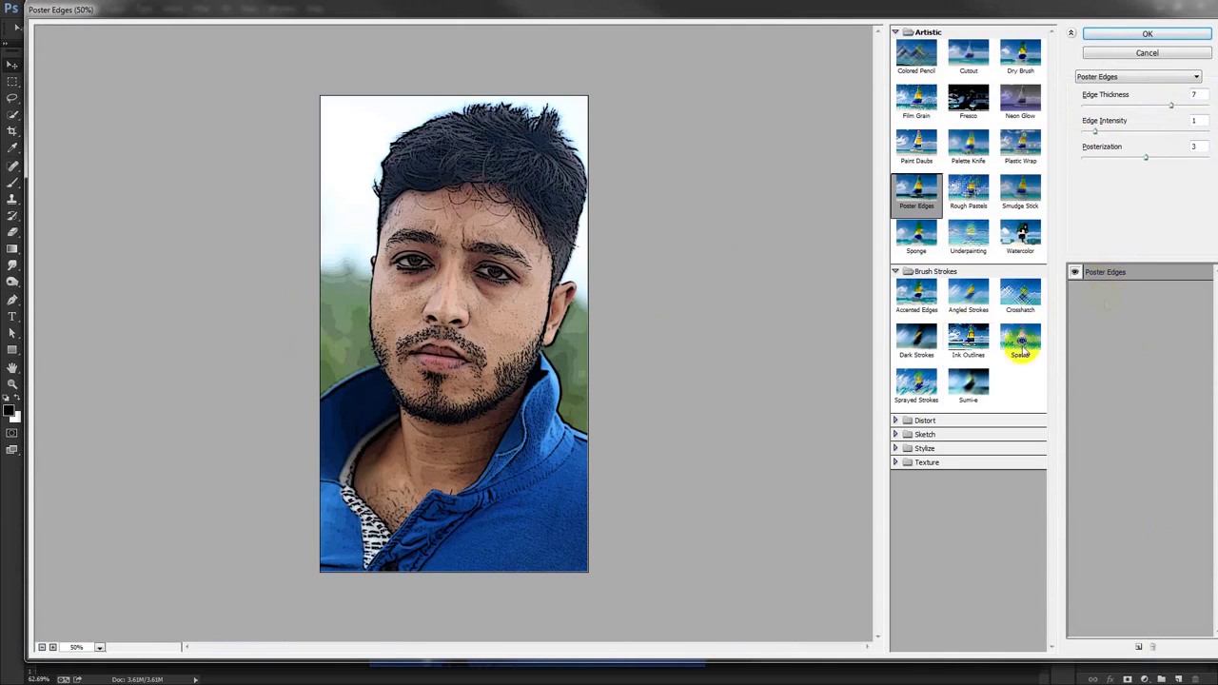
left_click(1119, 35)
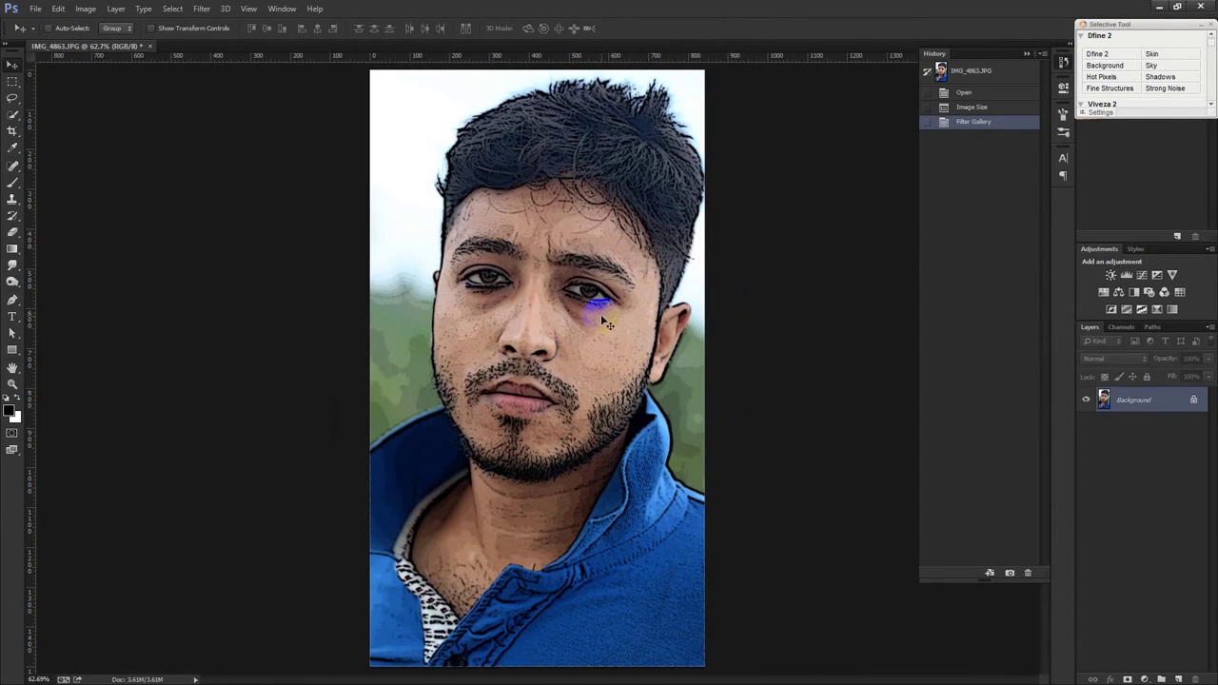
- Apply Oil Paint with Stylization 10, Cleanliness 5, Scale 10 and Bristle Detail 10
left_click(202, 9)
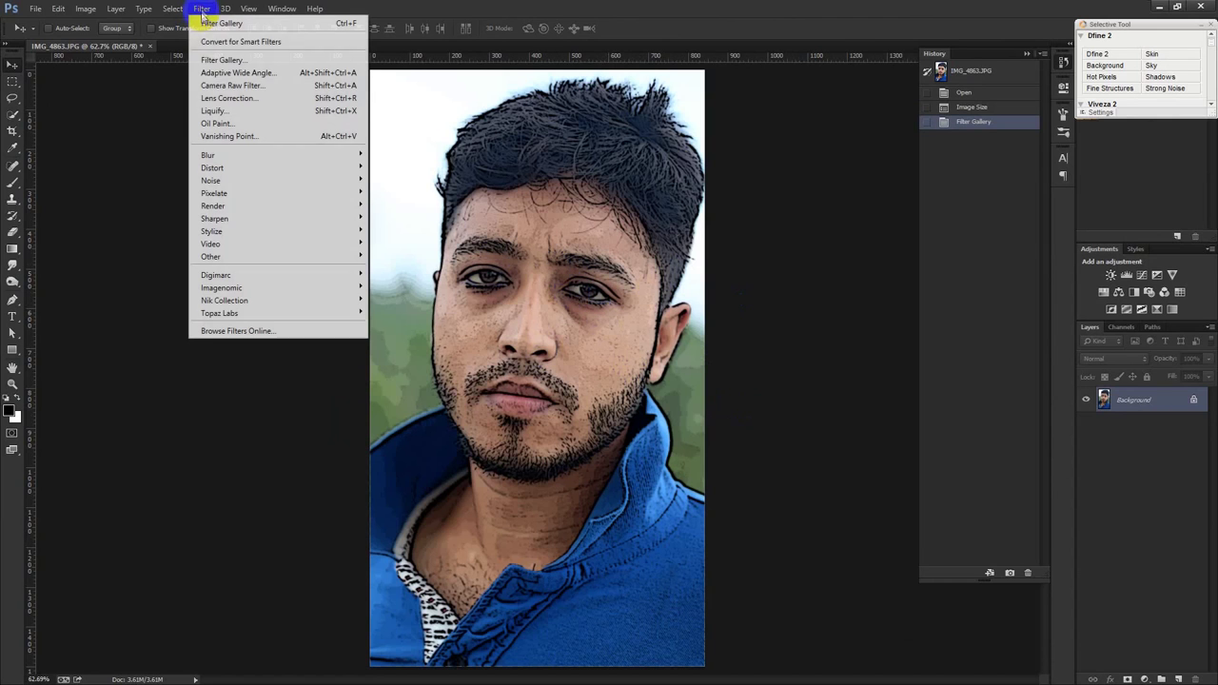
left_click(218, 125)
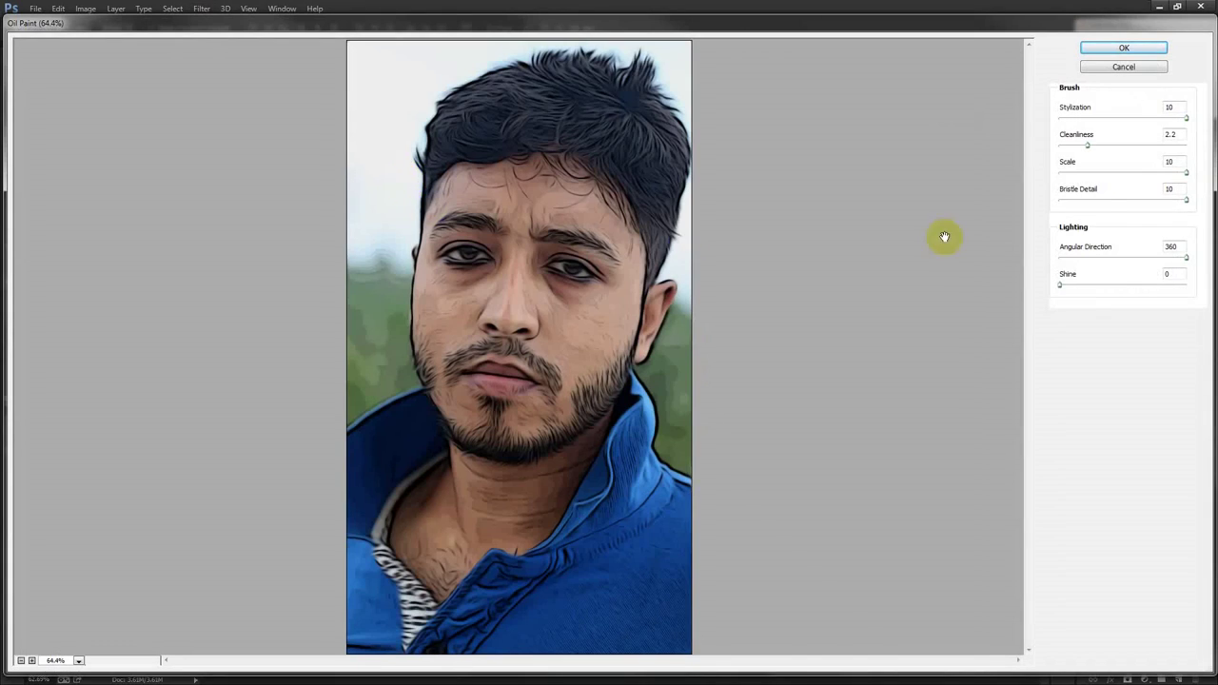
double_click(1170, 106)
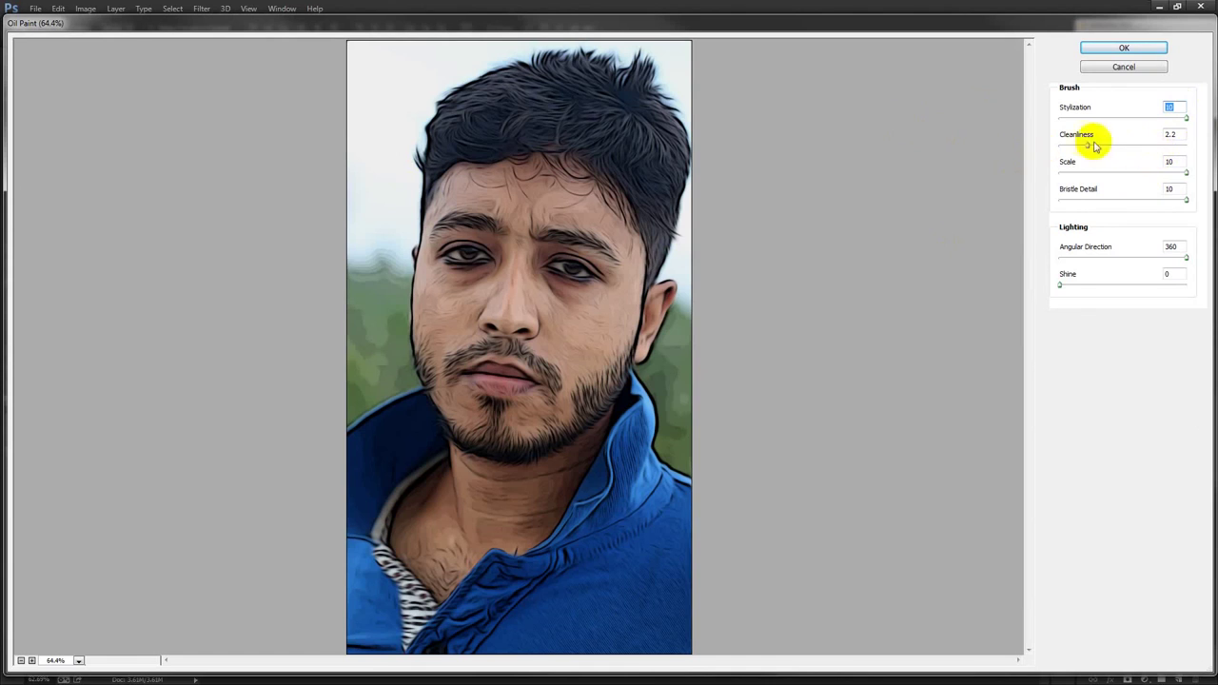
left_click_drag(1085, 145, 1111, 146)
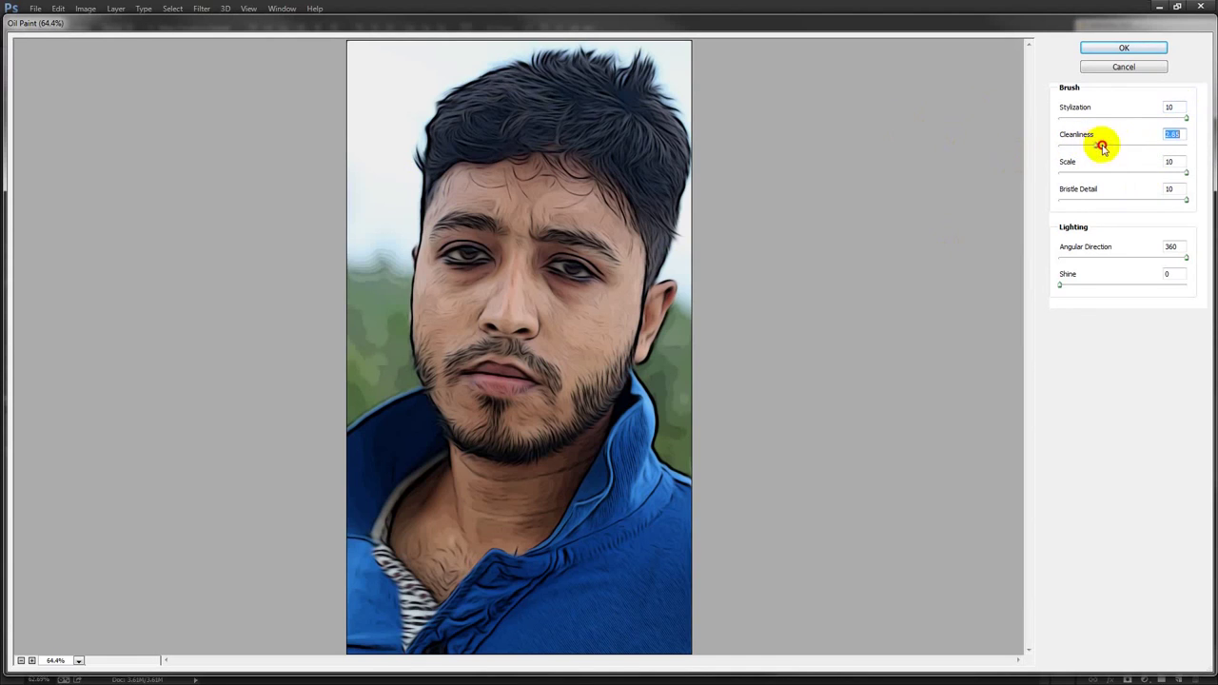
left_click_drag(1111, 145, 1121, 146)
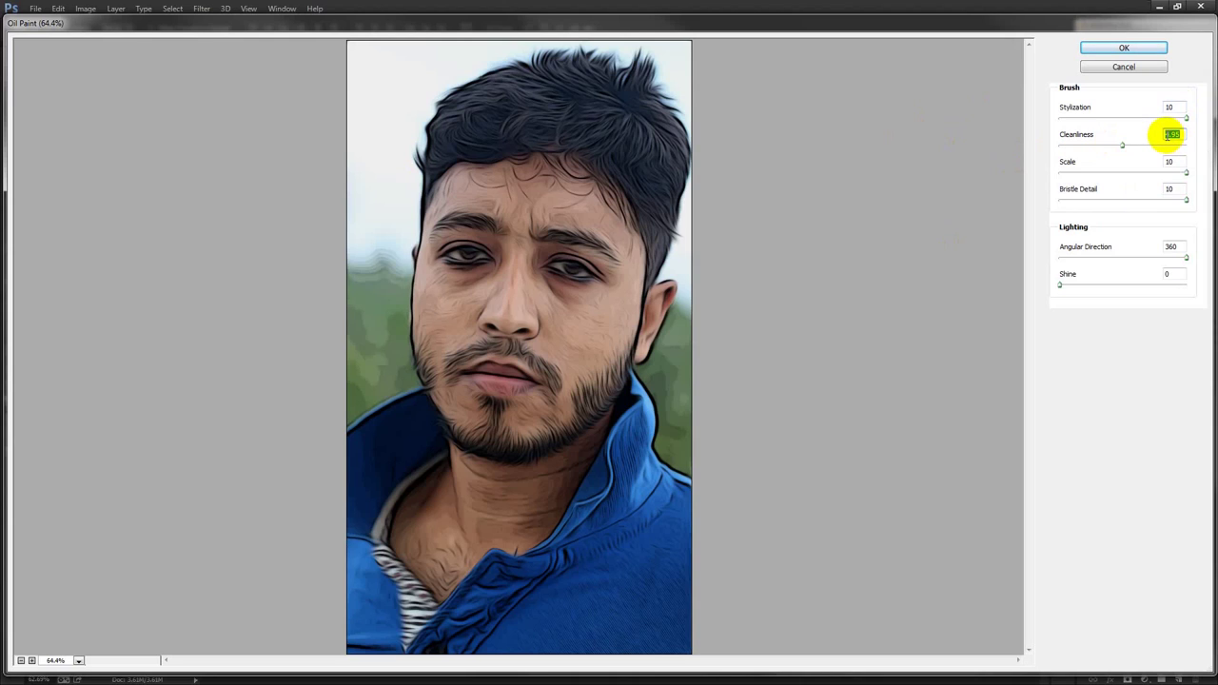
type("5")
left_click(1170, 163)
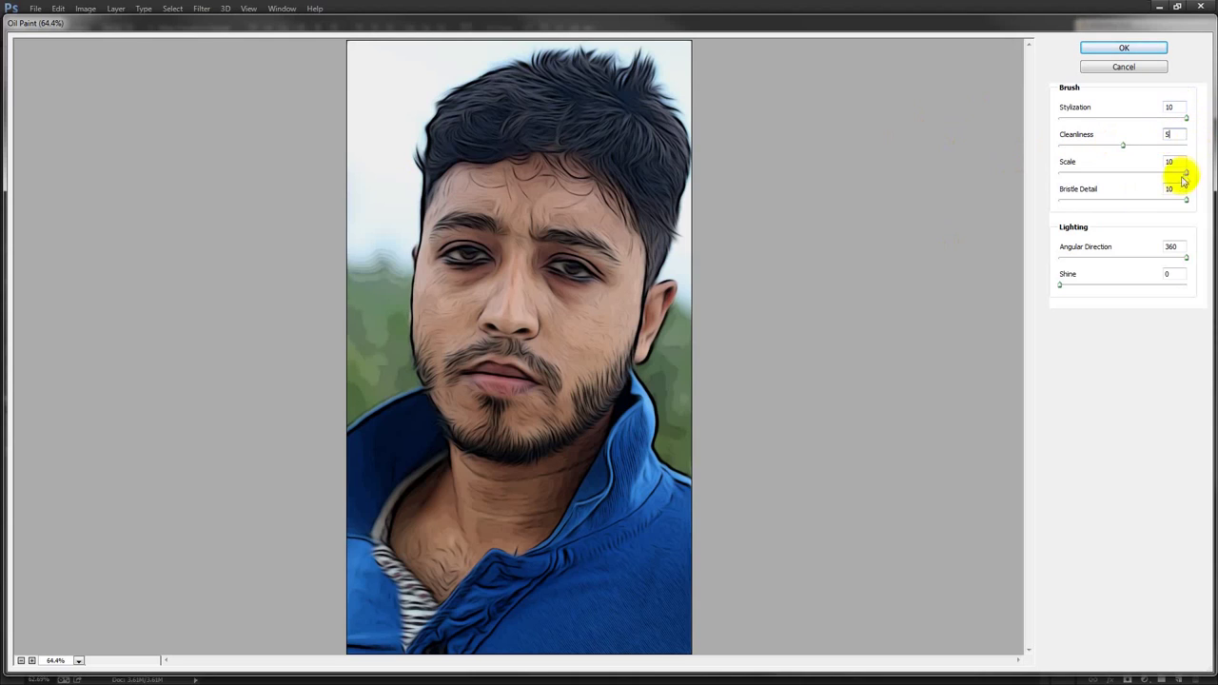
left_click(1171, 189)
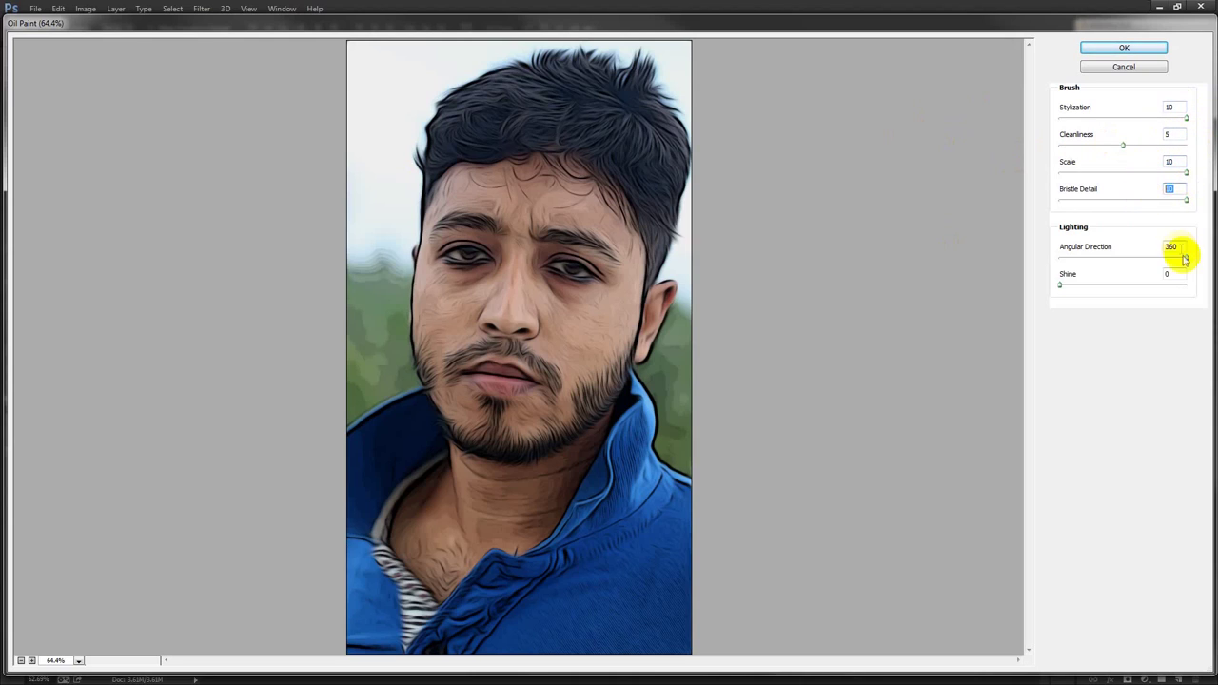
left_click(1170, 248)
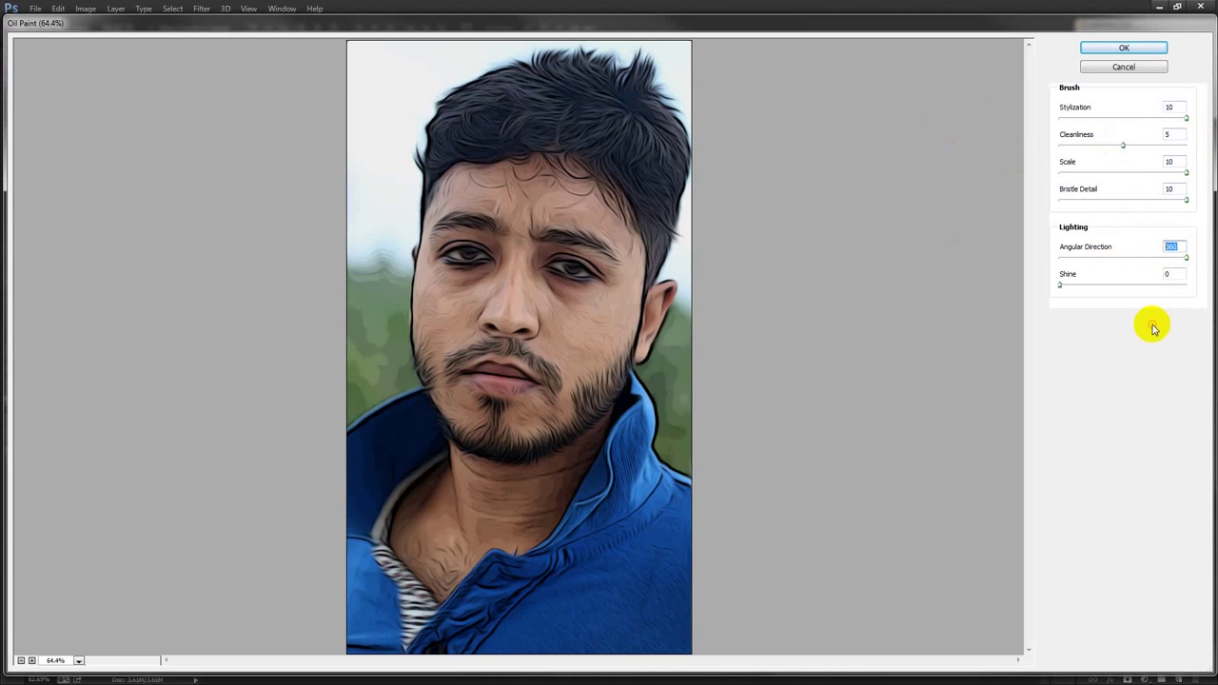
left_click(1124, 47)
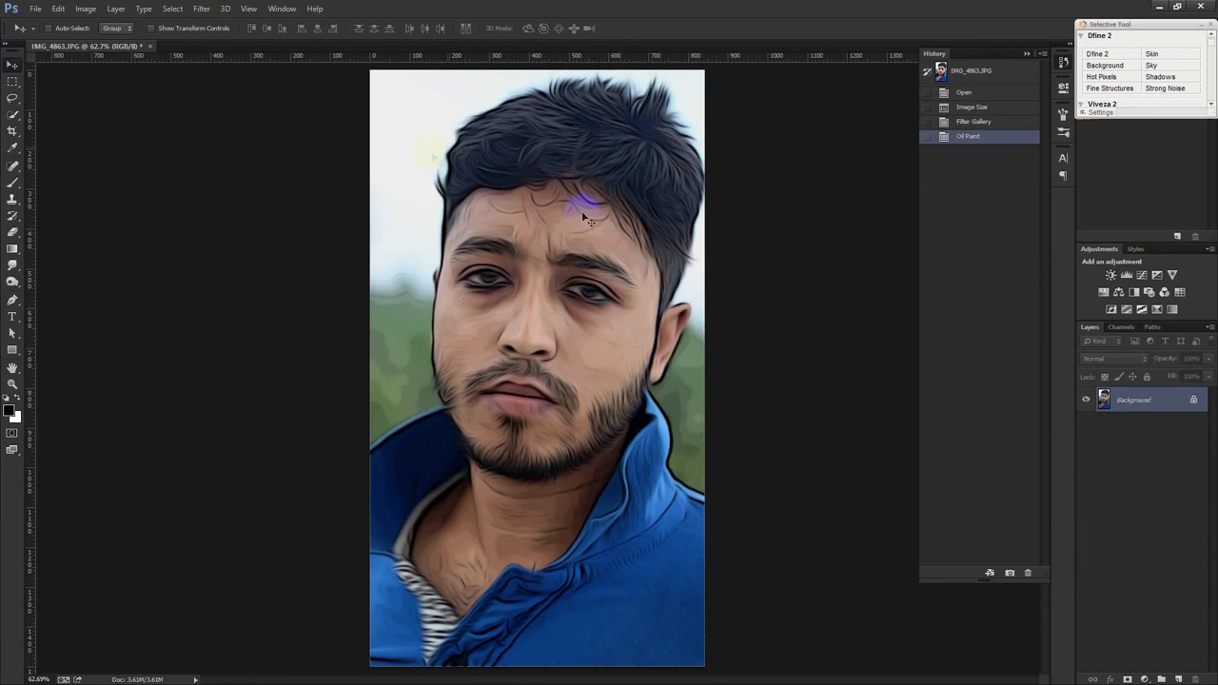
- Open the Filter Gallery and switch the effect to Artistic > Cutout, previewing at 66.7%
left_click(202, 10)
left_click(218, 60)
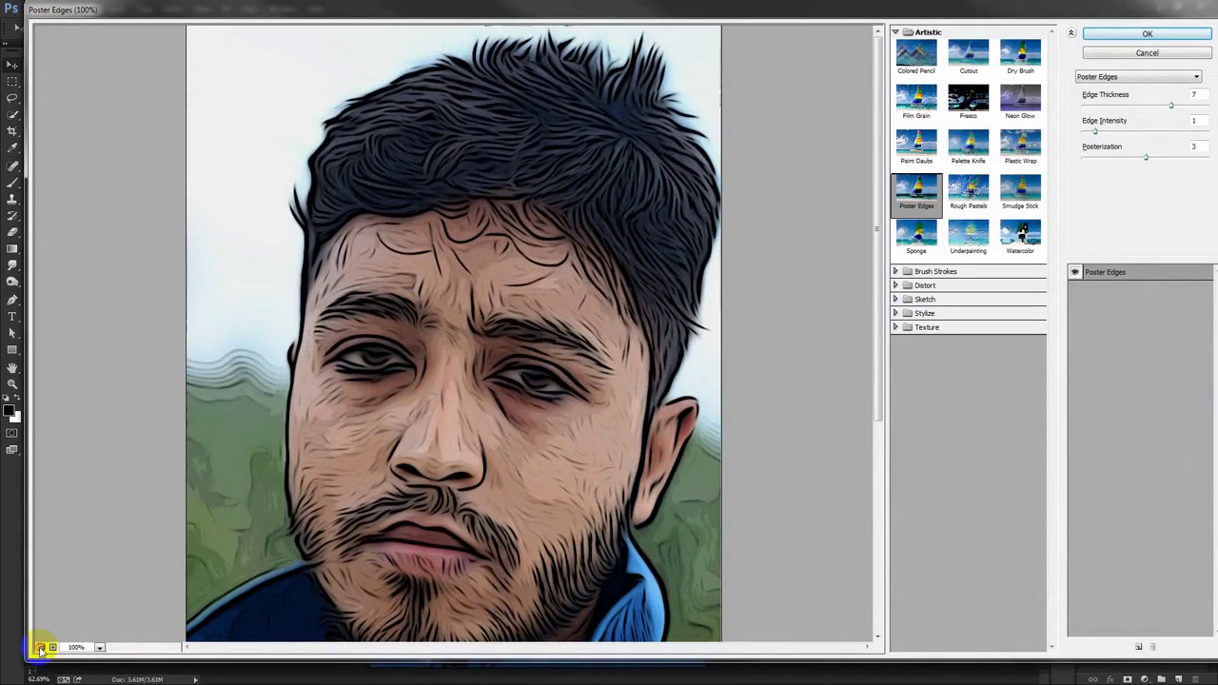
left_click(40, 647)
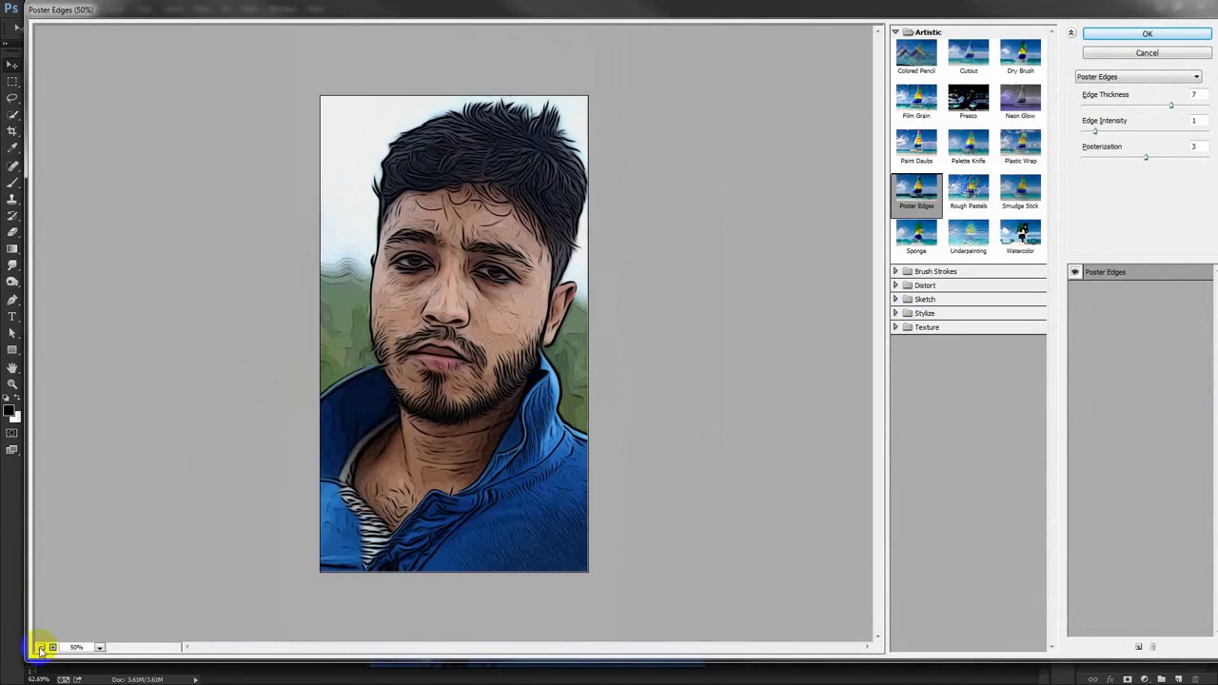
left_click(975, 66)
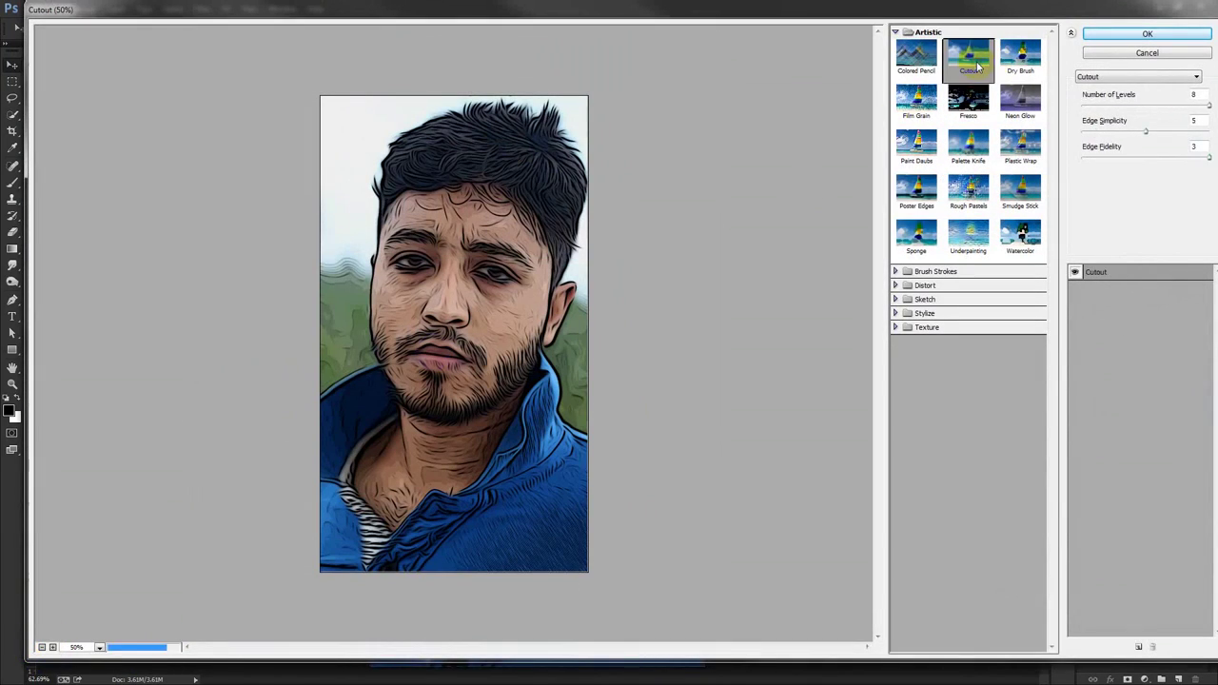
left_click(53, 647)
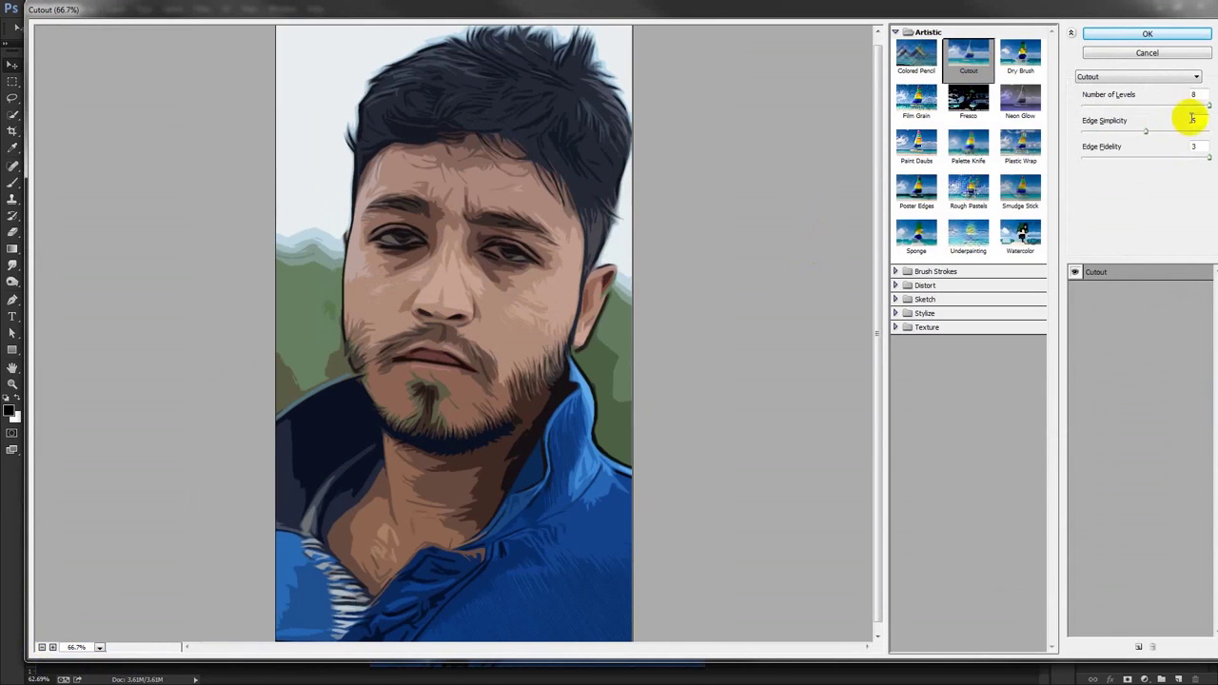
- Set Cutout to 8 levels, simplicity 5, fidelity 3, drop the extra Poster Edges layer, and apply
mouse_move(1148, 133)
left_mouse_down()
mouse_move(1167, 135)
mouse_move(1147, 132)
left_mouse_up()
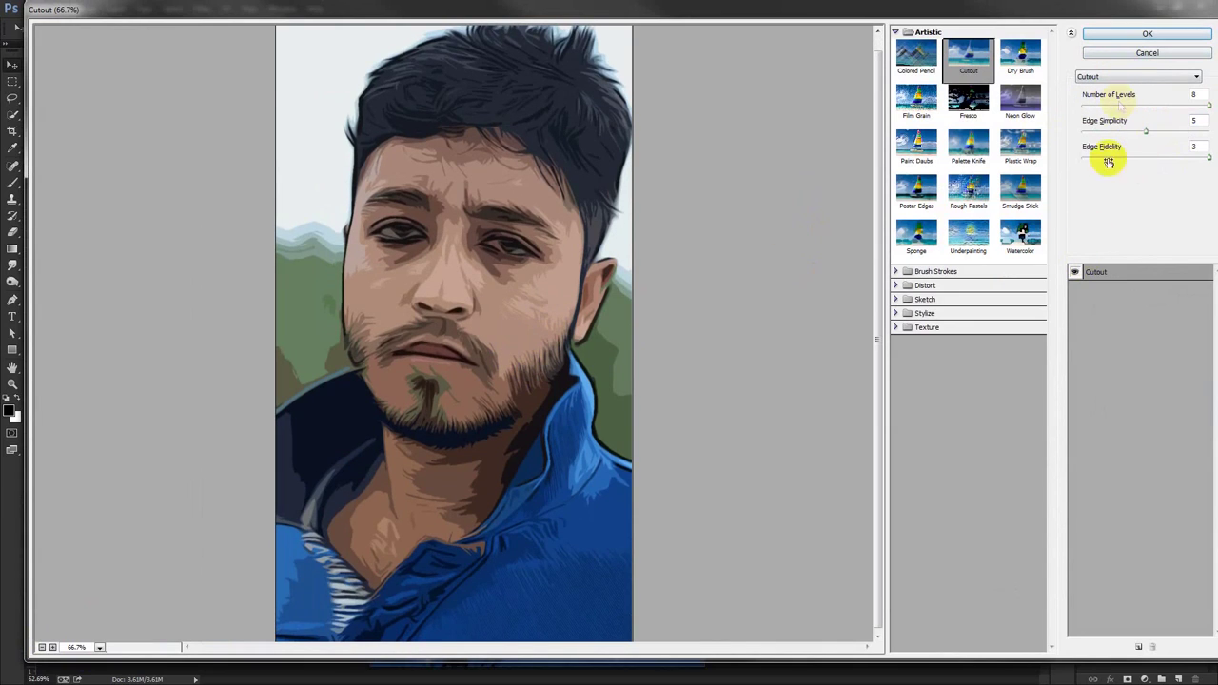
left_click(1138, 646)
left_click(916, 194)
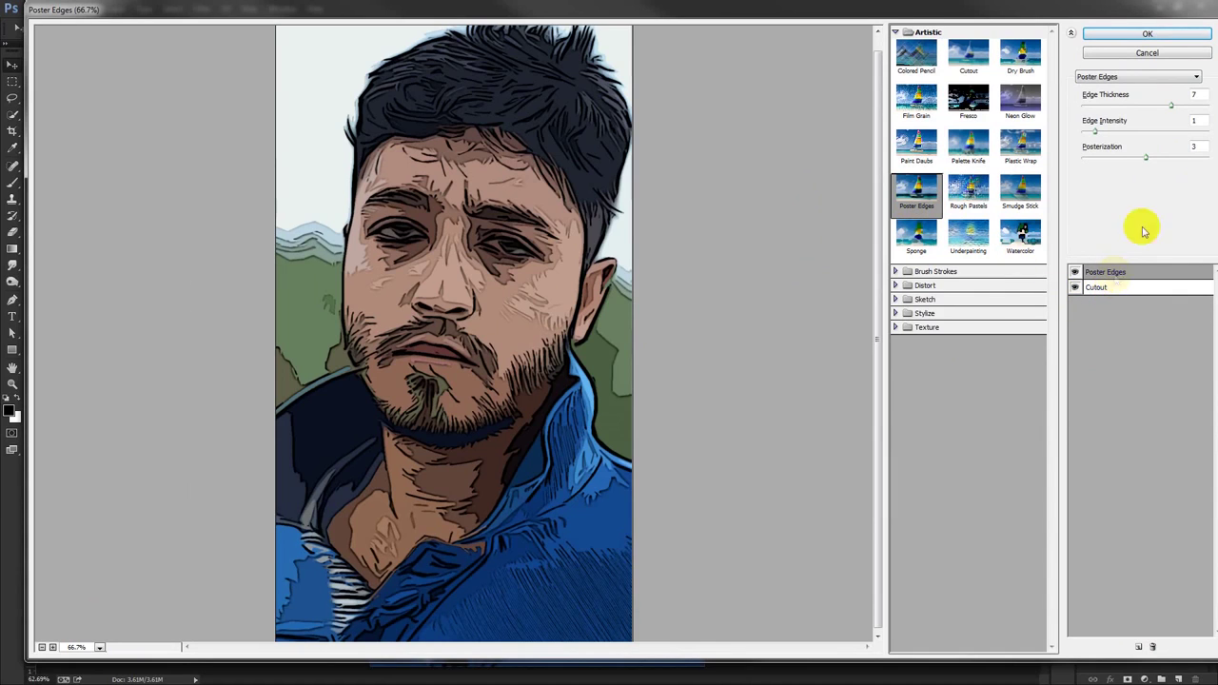
left_click(1155, 646)
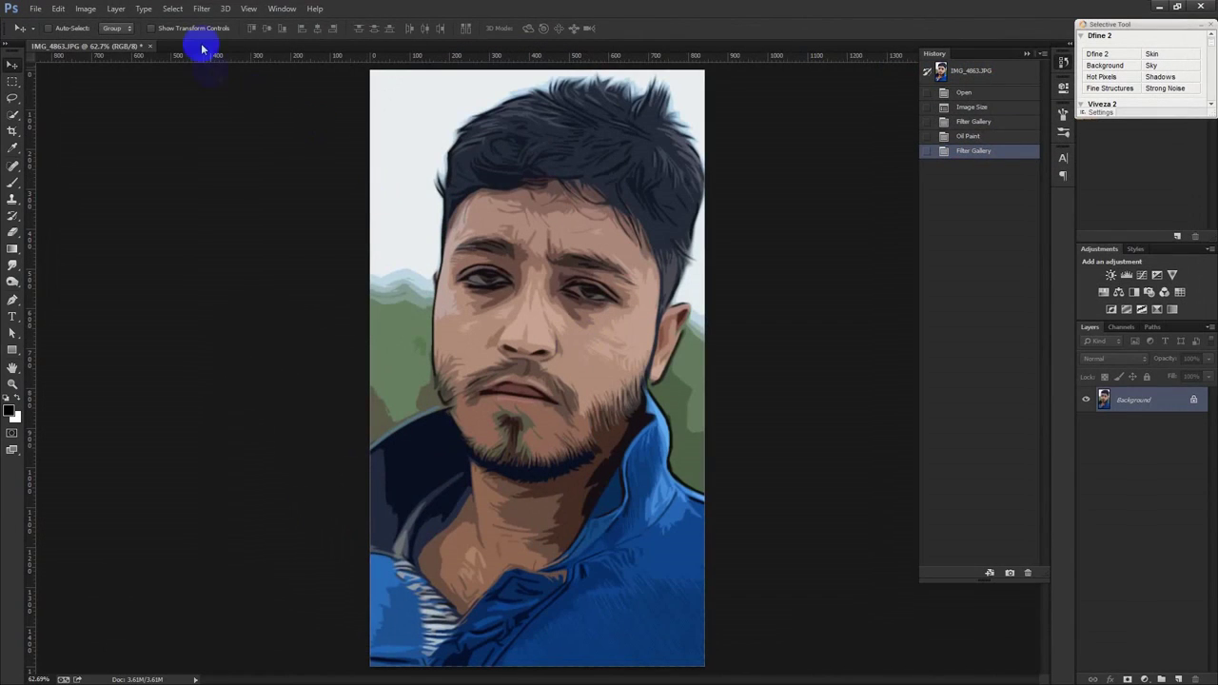
left_click(201, 9)
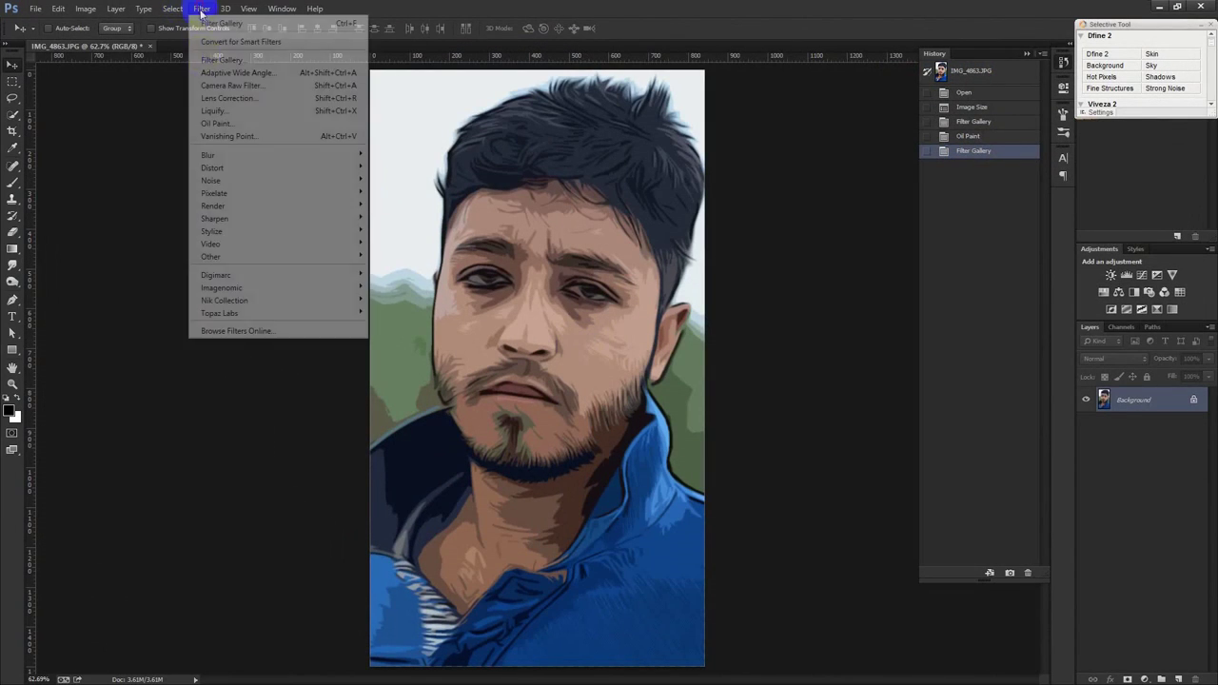
- Run a second Oil Paint pass keeping Stylization 10, Cleanliness 5, Scale 10, Bristle Detail 10
left_click(215, 123)
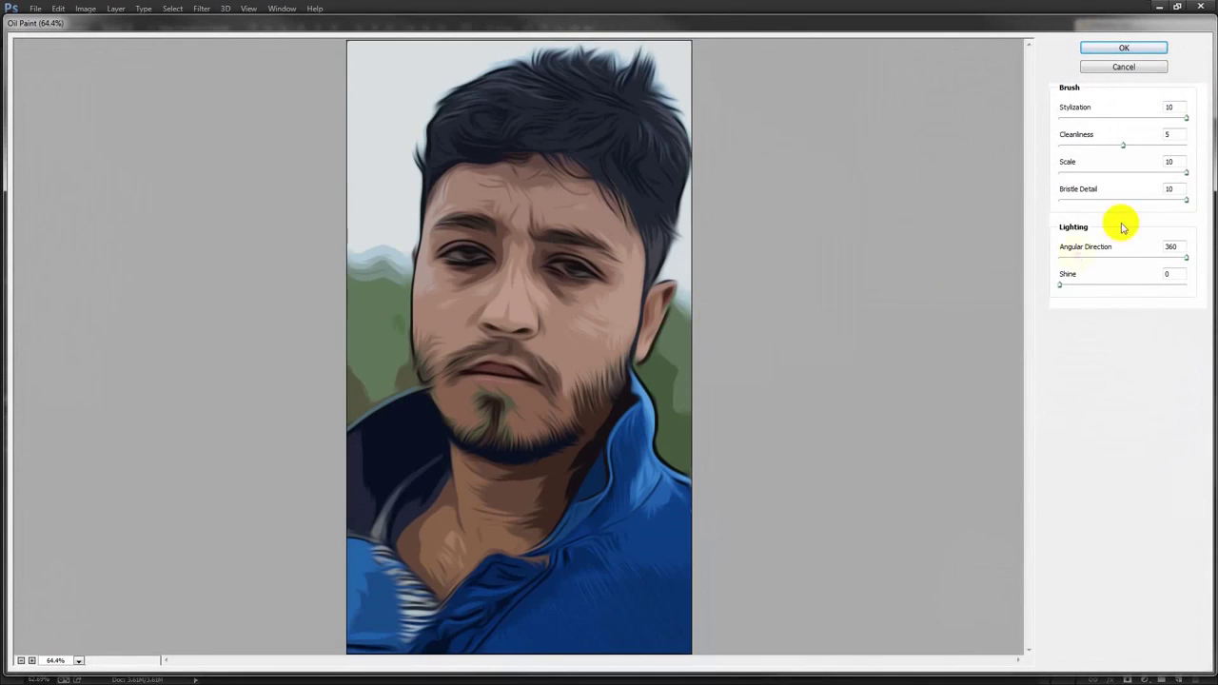
double_click(1173, 107)
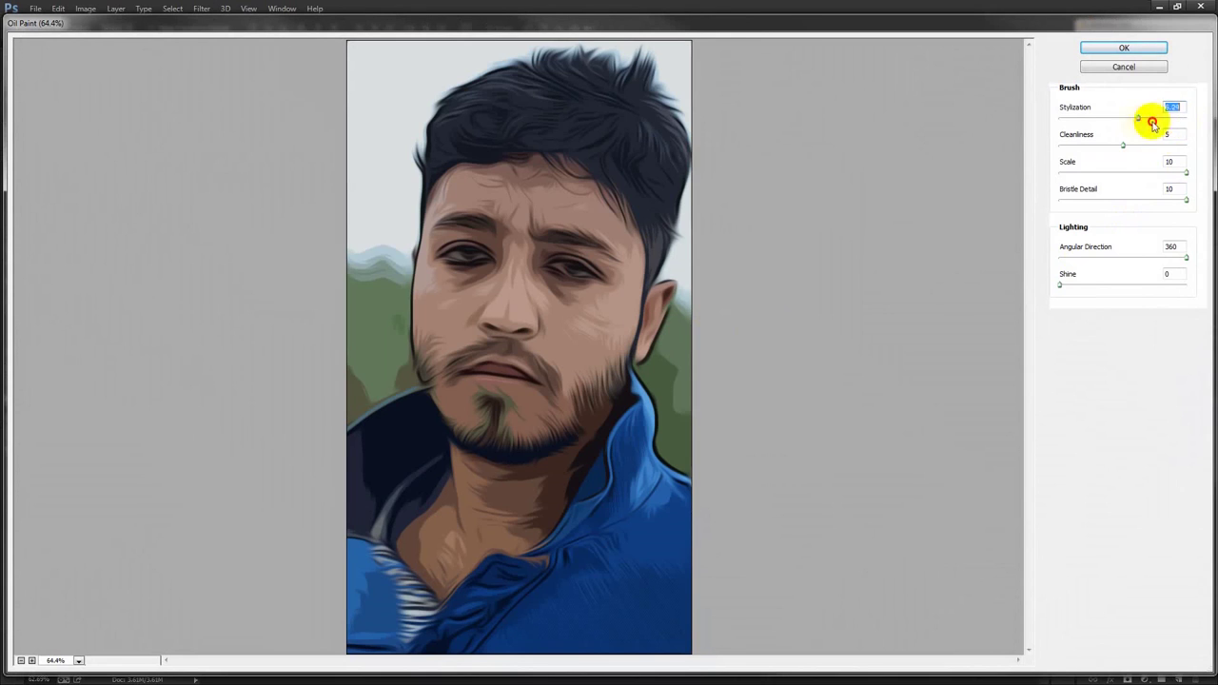
left_click(1121, 50)
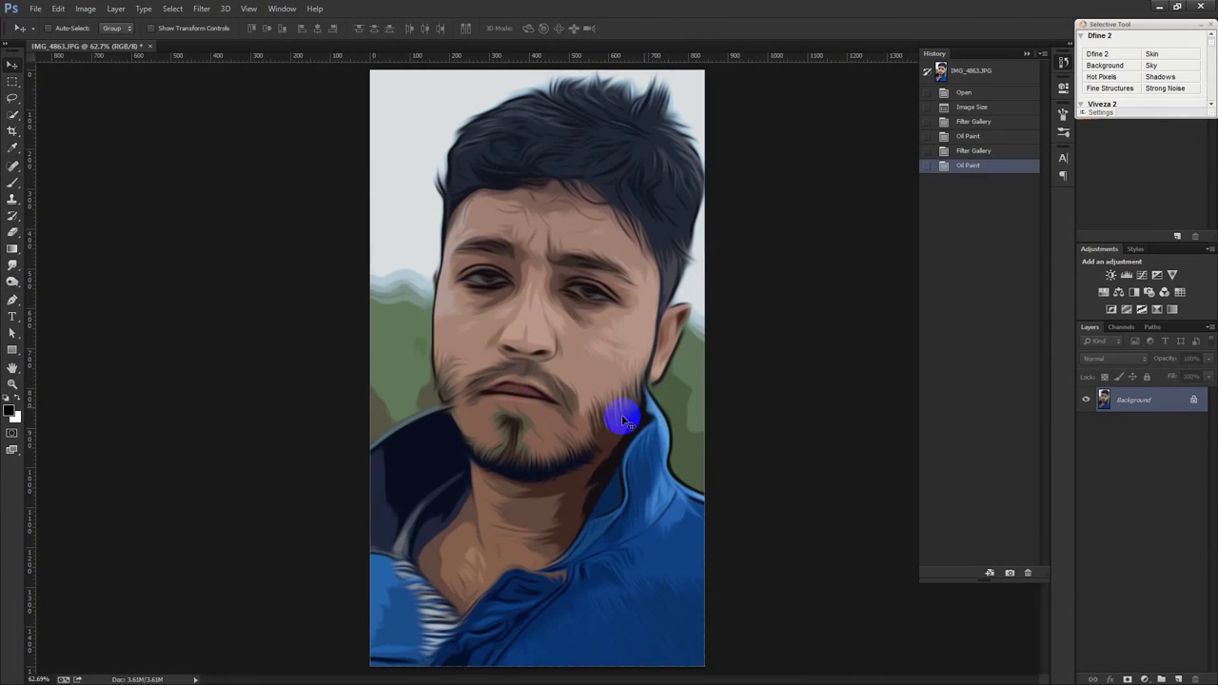
left_click(202, 9)
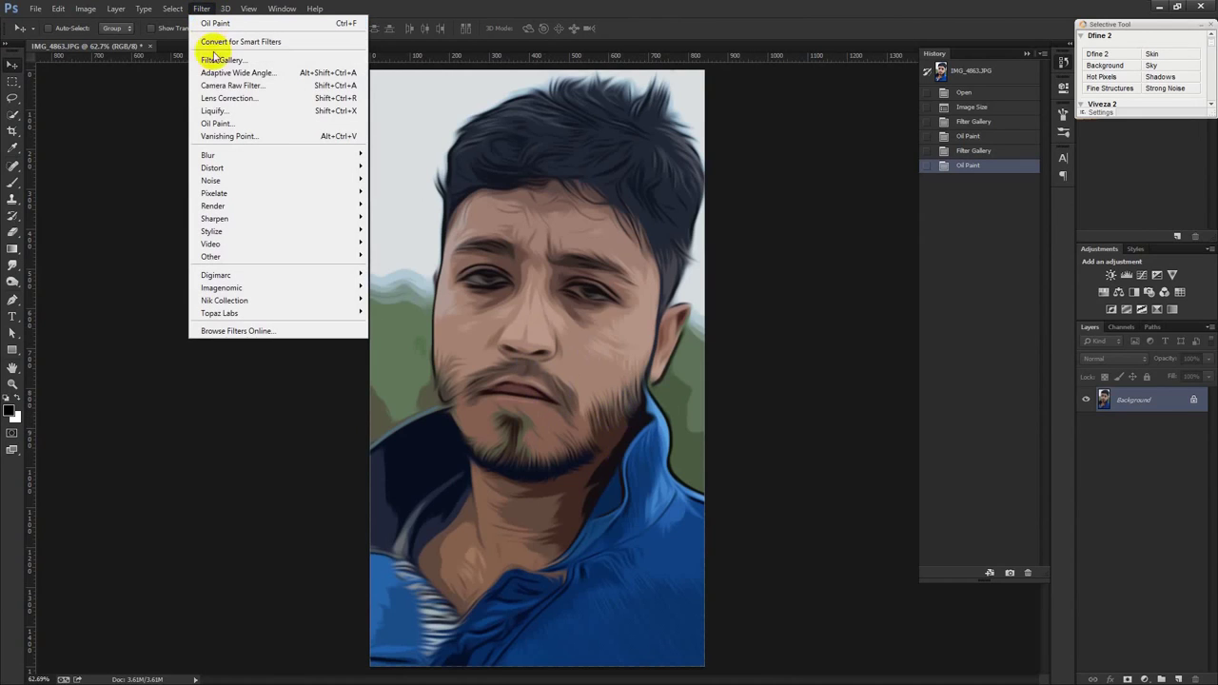
- In Viveza 2, set Structure 70%, Saturation 37%, Brightness 24%, Contrast 20%, and apply
left_click(217, 128)
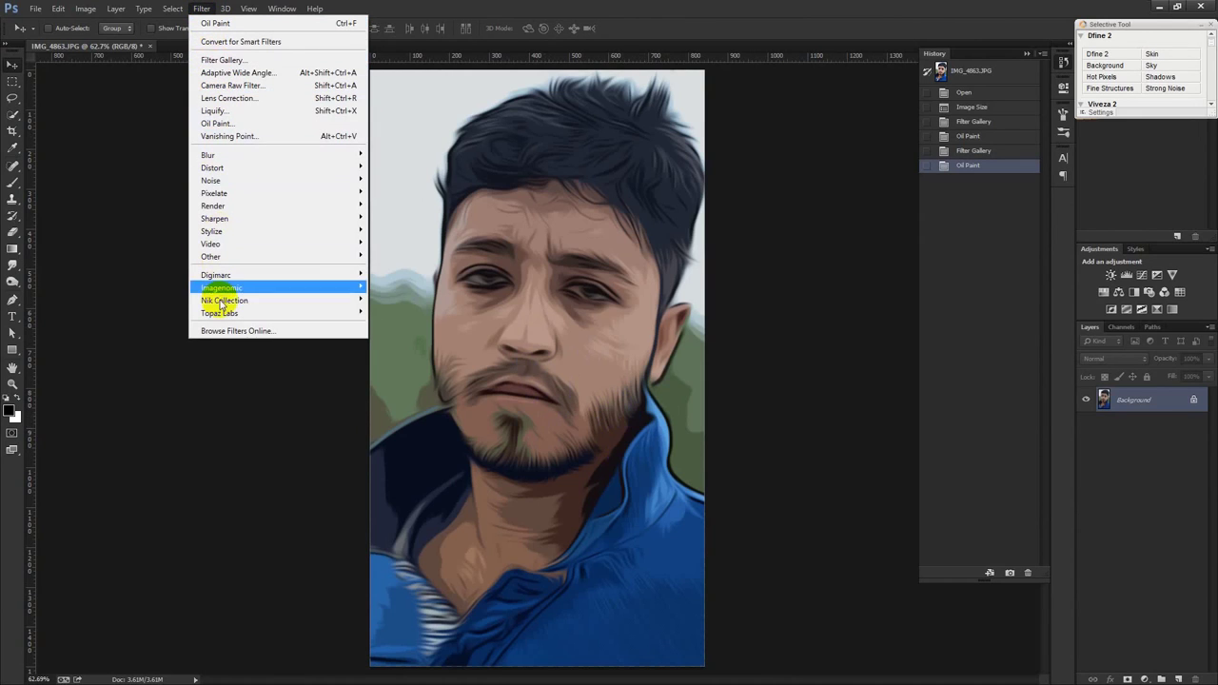
mouse_move(225, 300)
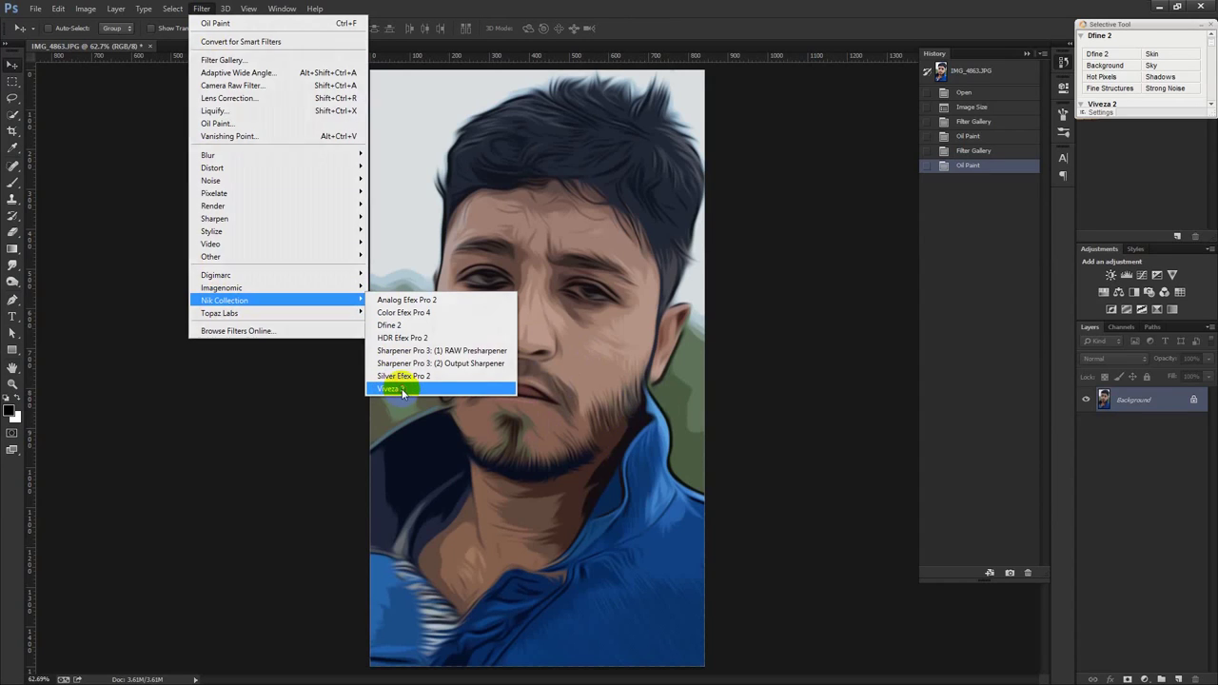
left_click(402, 389)
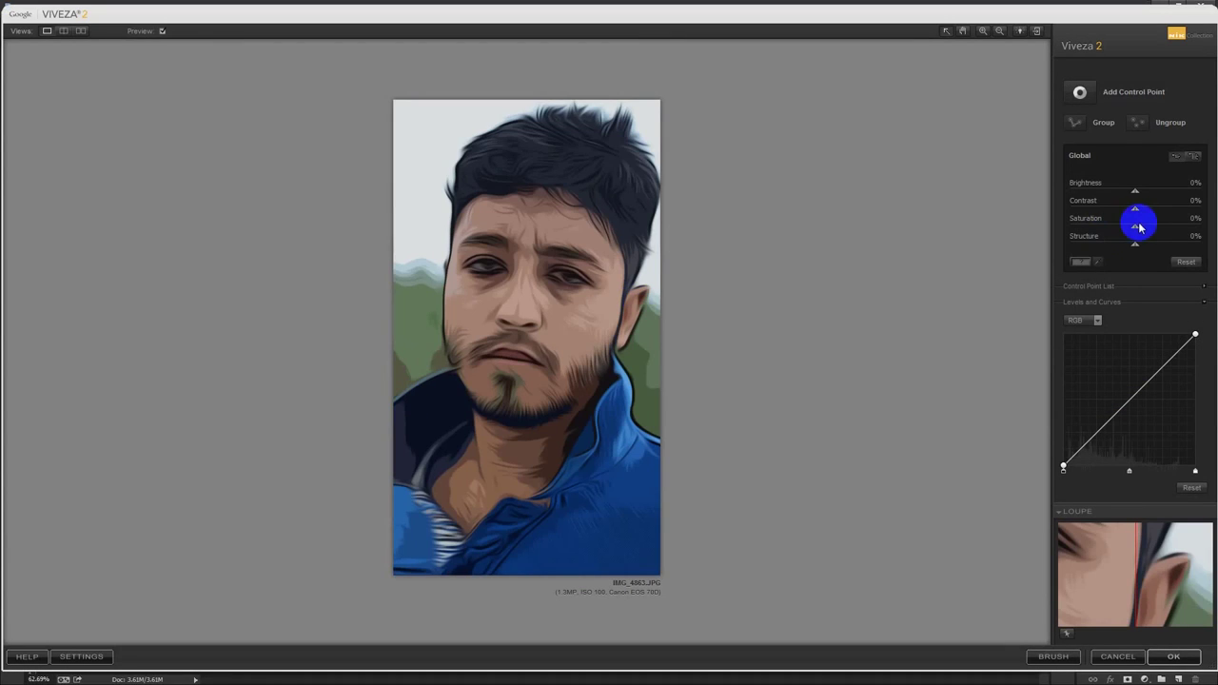
left_click_drag(1134, 248, 1188, 246)
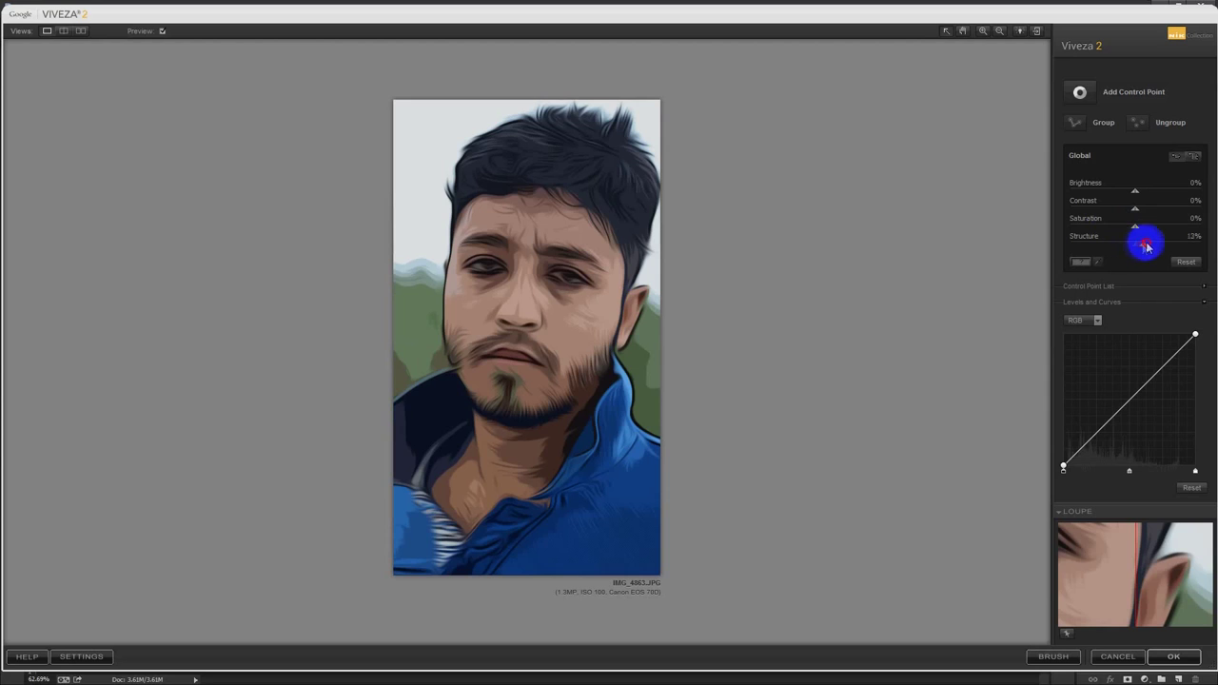
left_click_drag(1185, 247, 1181, 245)
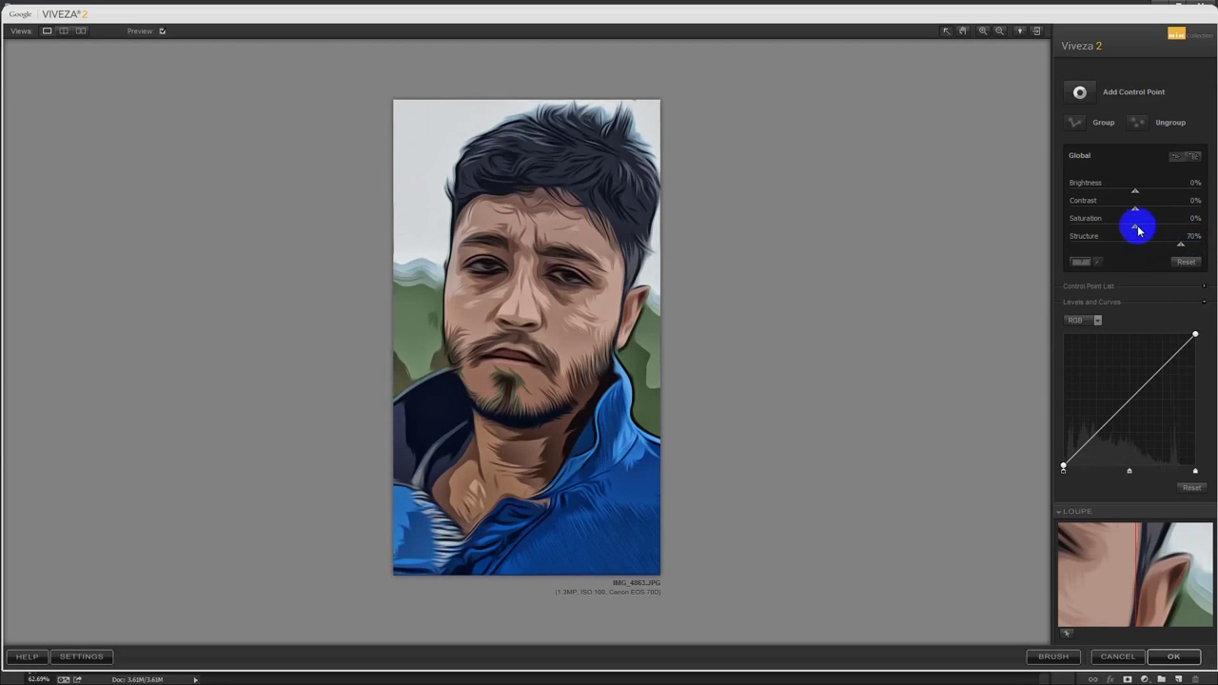
left_click_drag(1135, 230, 1158, 235)
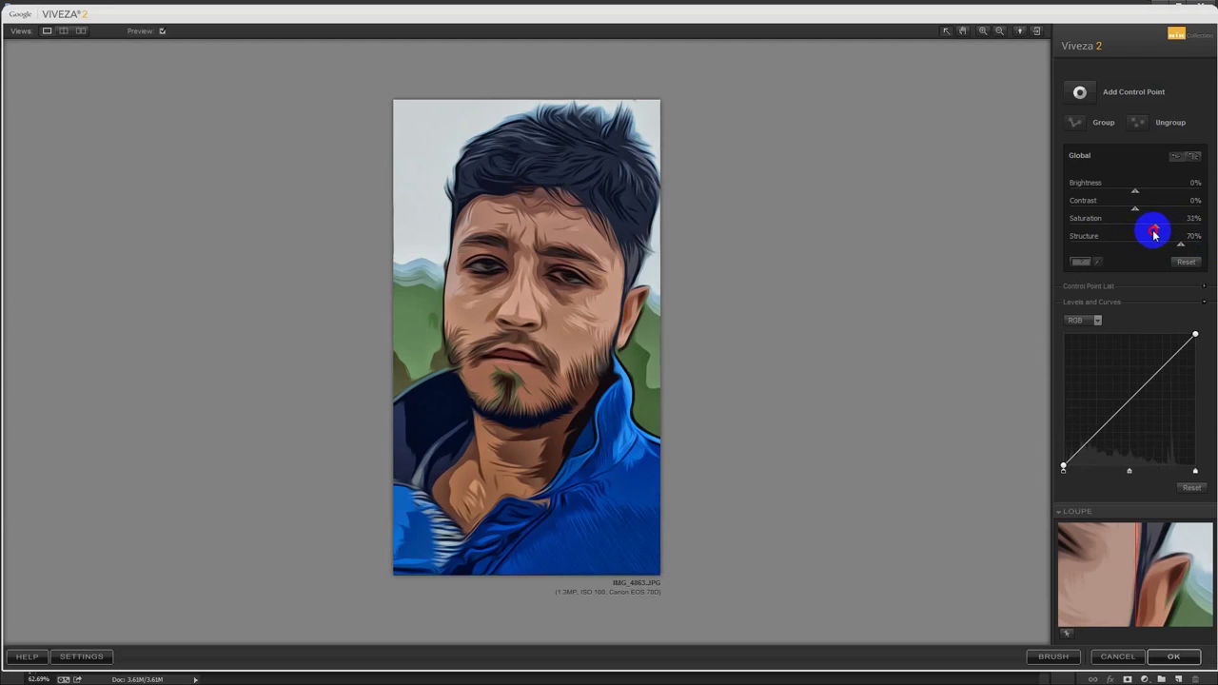
left_click_drag(1135, 190, 1150, 200)
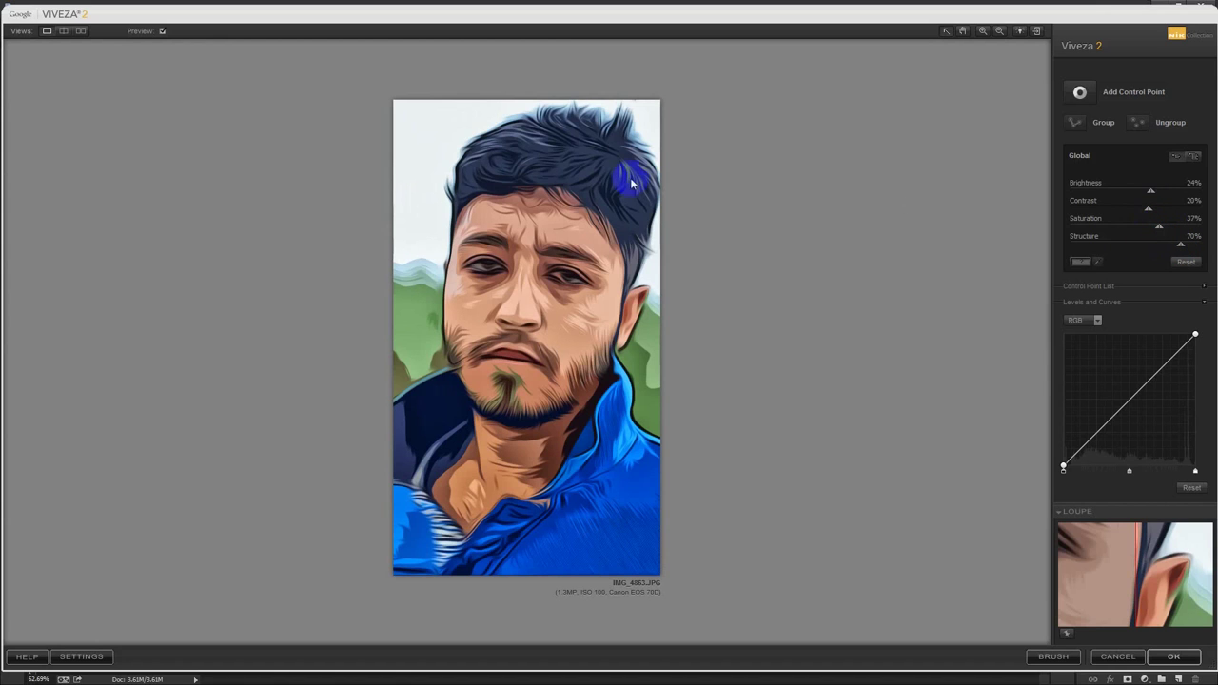
left_click(1173, 656)
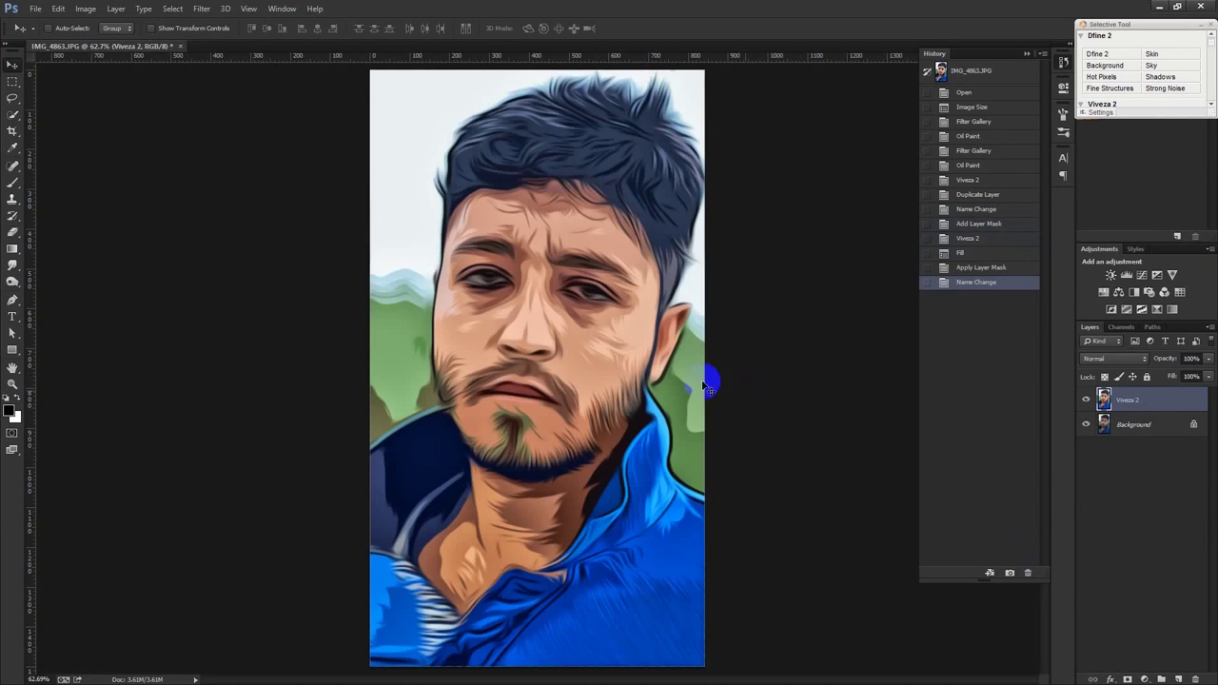